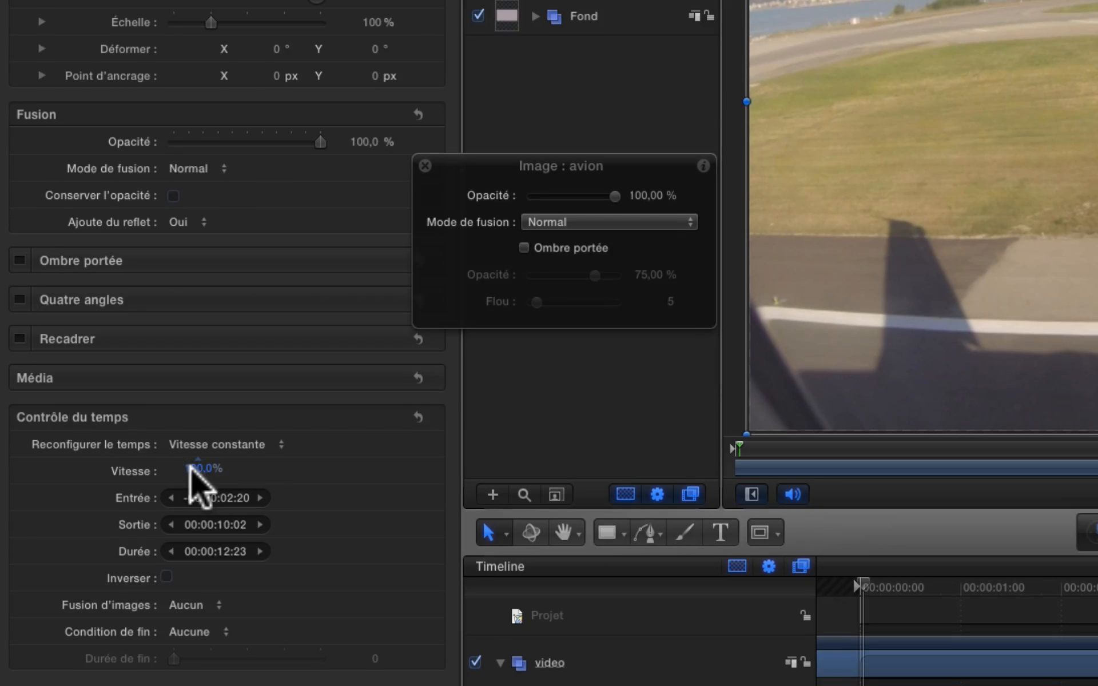
- Set the avion clip's constant speed to 50% and play back the slowed footage
left_click(194, 468)
type("50")
key("Return")
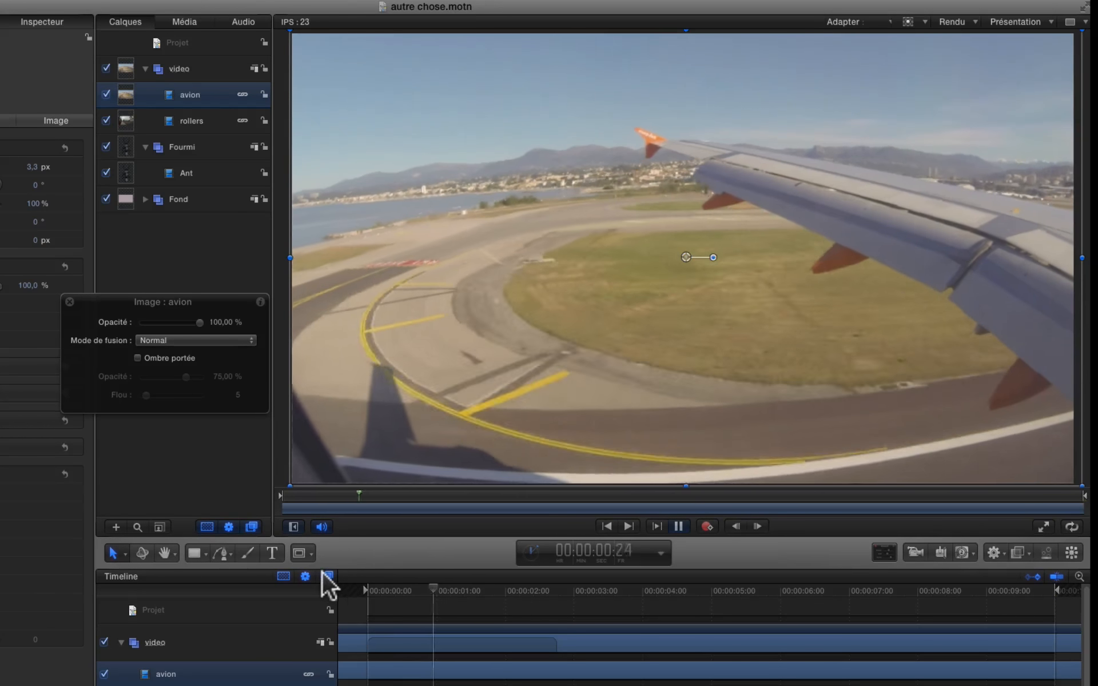
key("space")
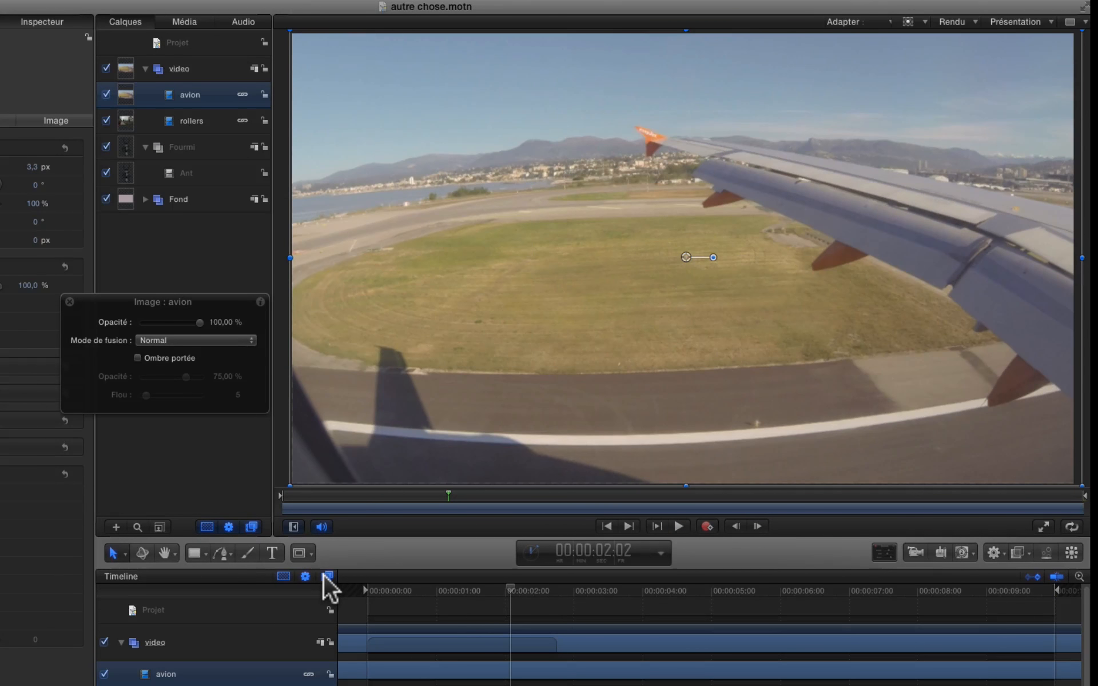
- Hide the avion clip and play the rollers clip from the start of the timeline
left_click(106, 93)
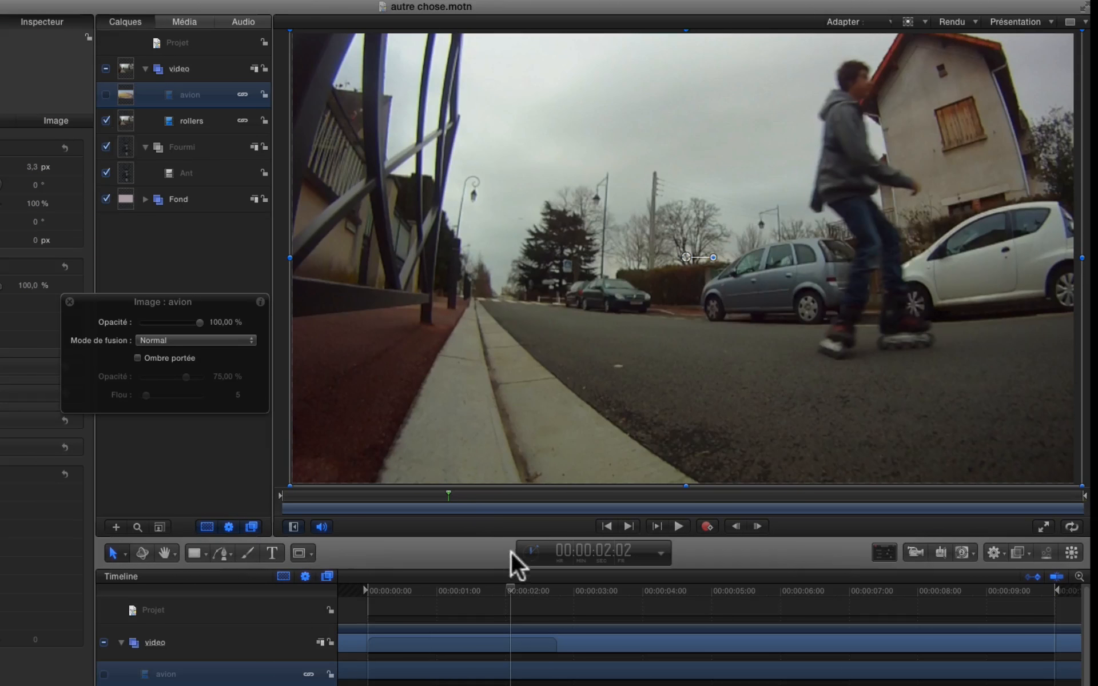
left_click_drag(513, 600, 359, 615)
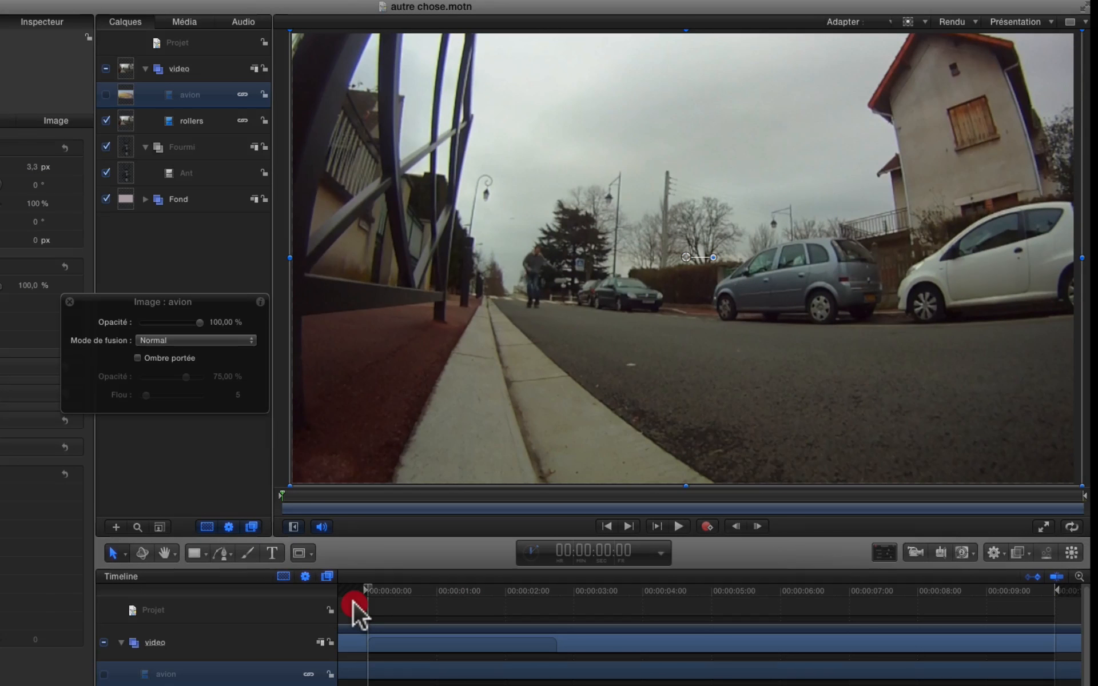
key("space")
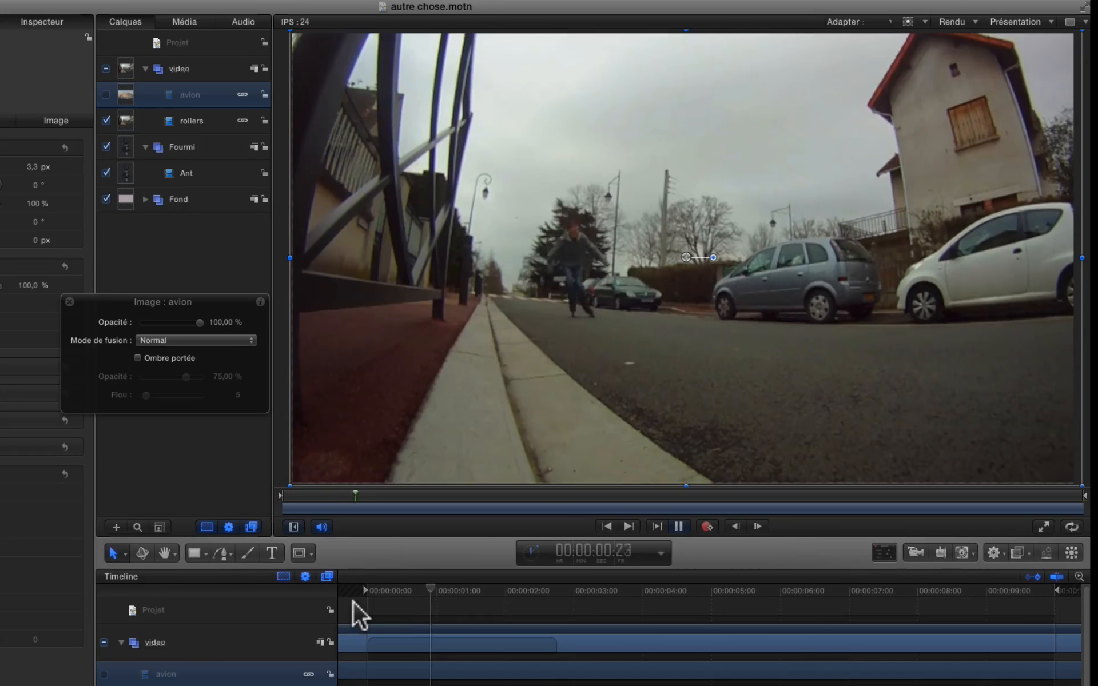
key("space")
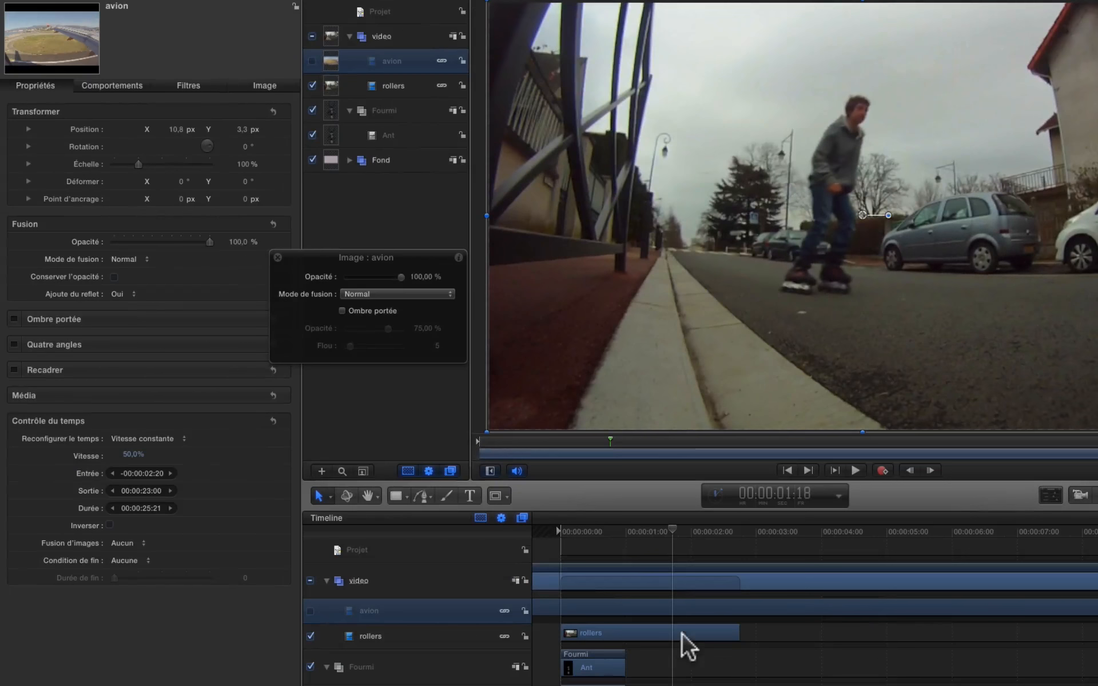
- Stretch the rollers clip to about 00:00:04:19 by retiming its end in the timeline, and play the result
left_click(409, 85)
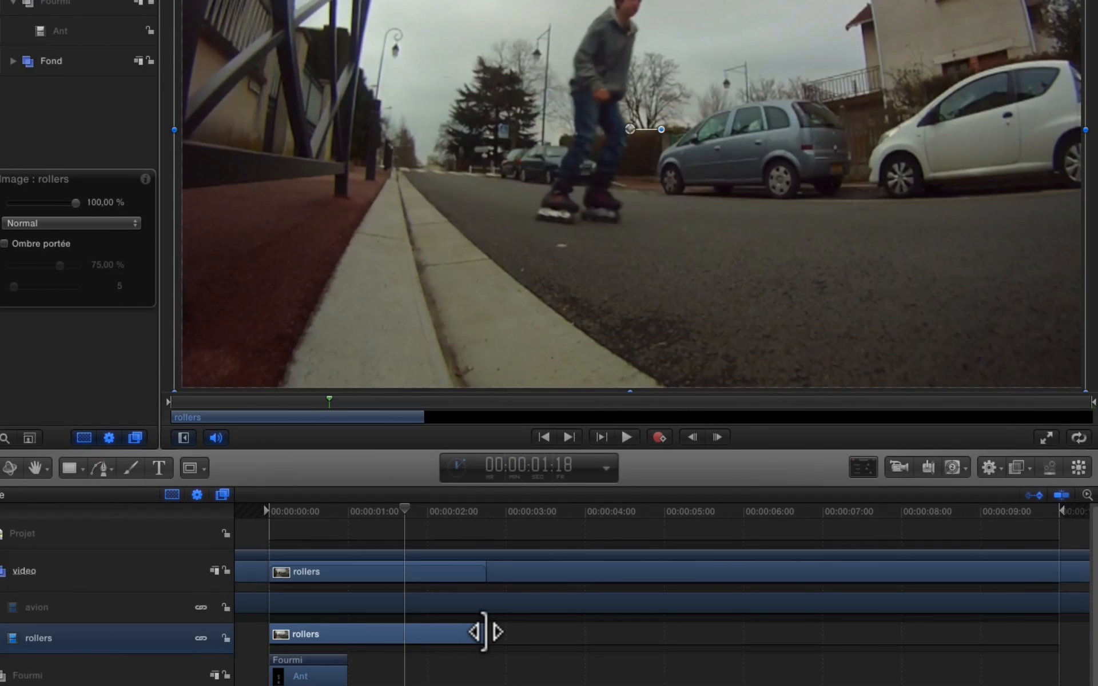
left_click_drag(484, 631, 642, 654)
left_click(321, 514)
key("space")
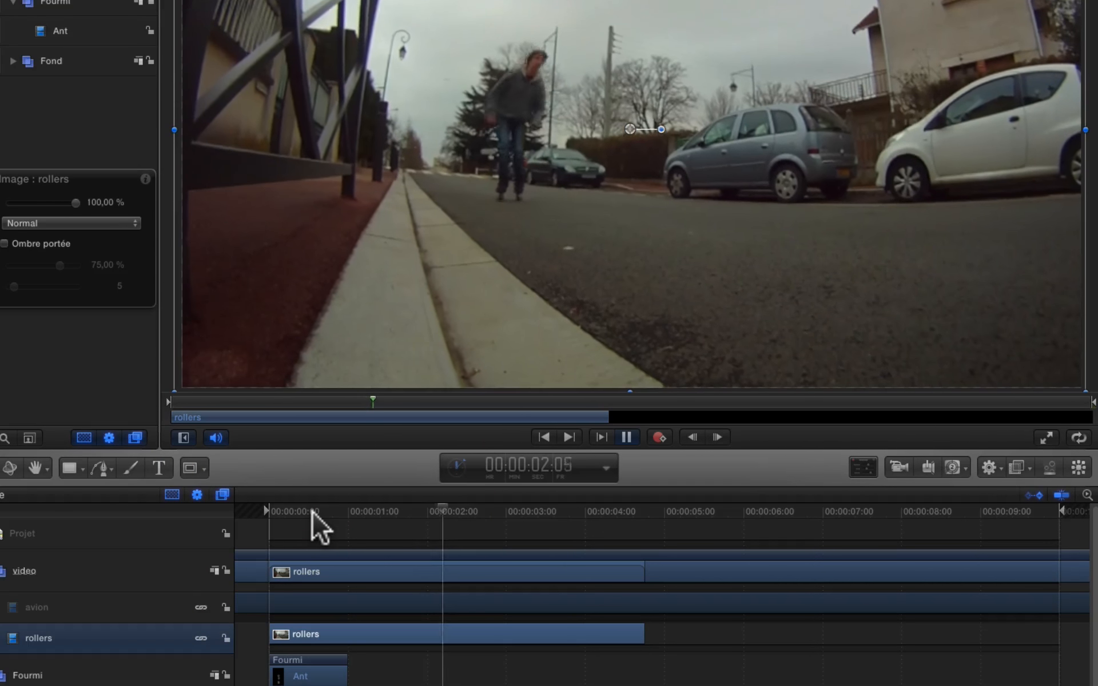
key("space")
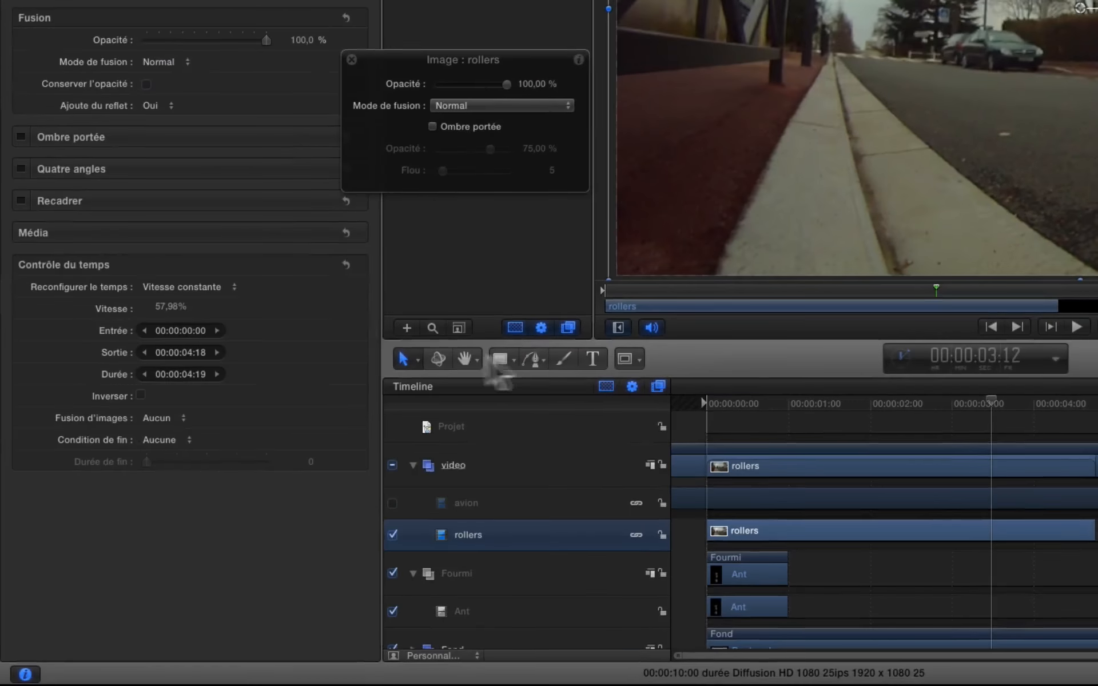
- Reset the rollers clip's time control and switch its retiming to Vitesse variable
left_click(344, 263)
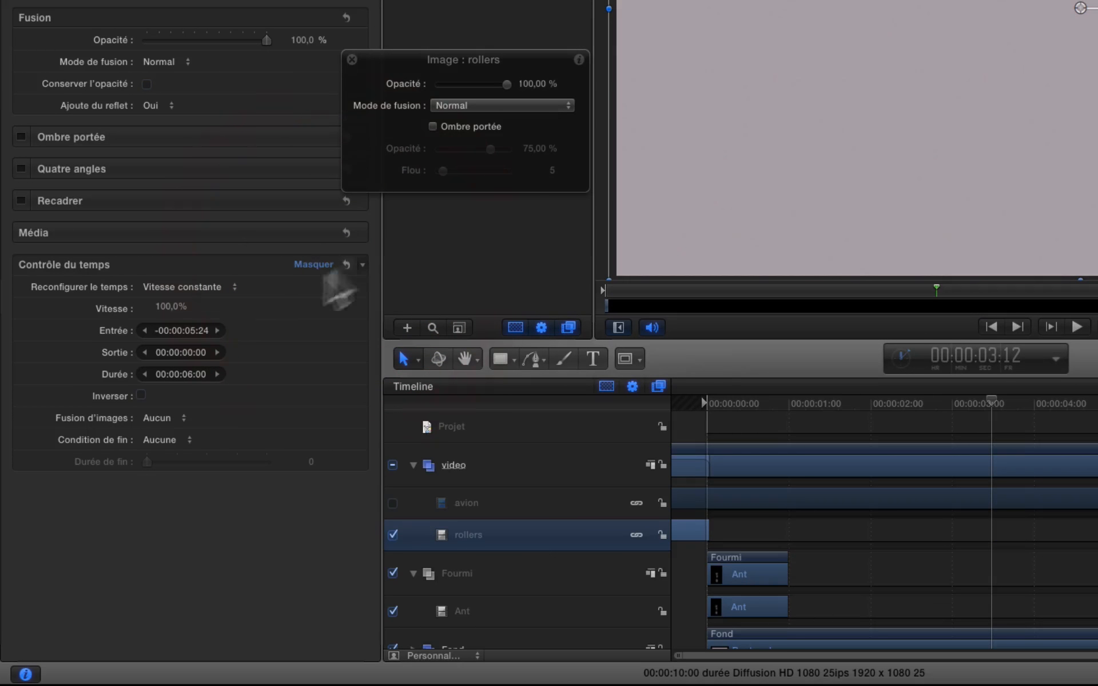
left_click(226, 287)
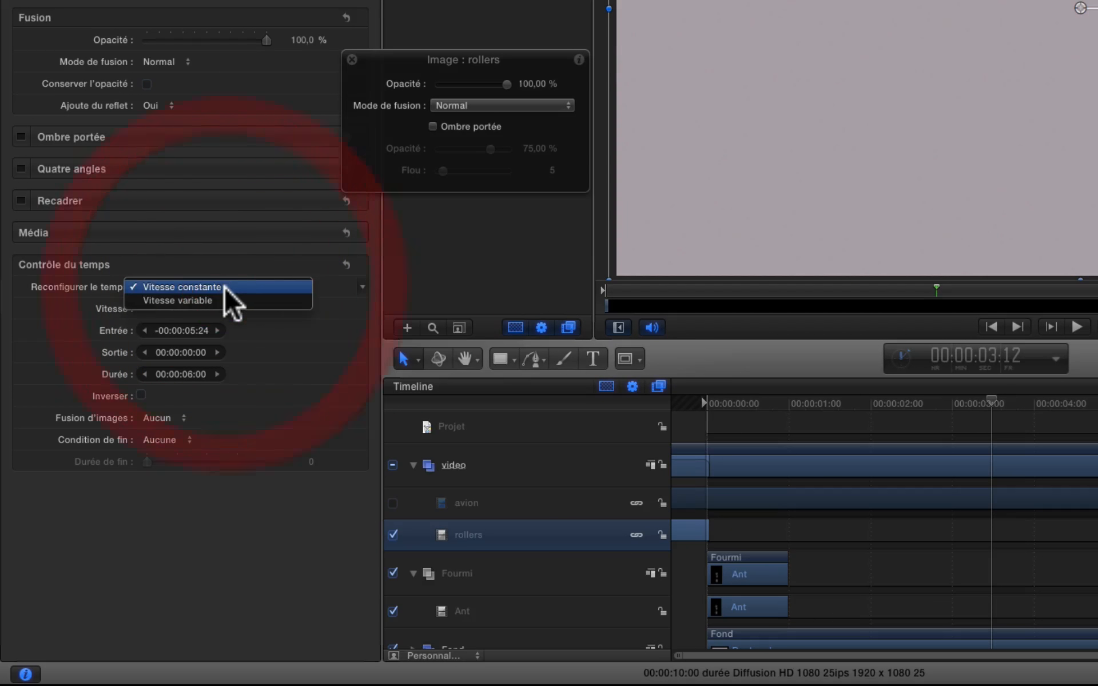
left_click(217, 294)
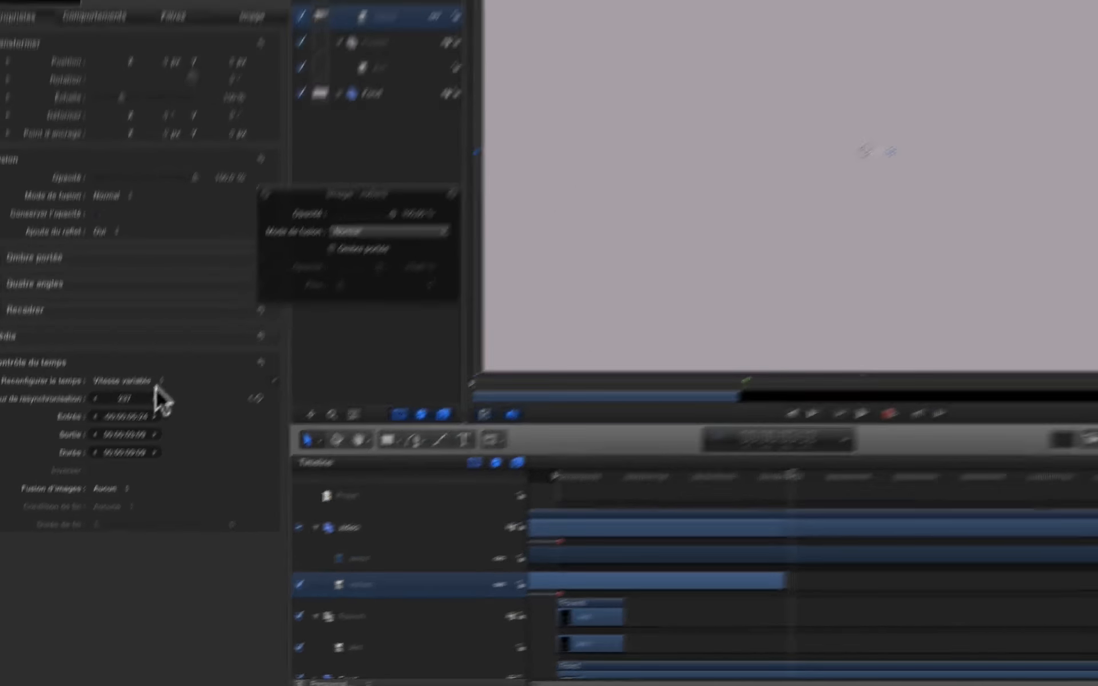
- Enable animation recording and record a resynchronisation value of 196 for the rollers clip at 00:00:01:02
key("Home")
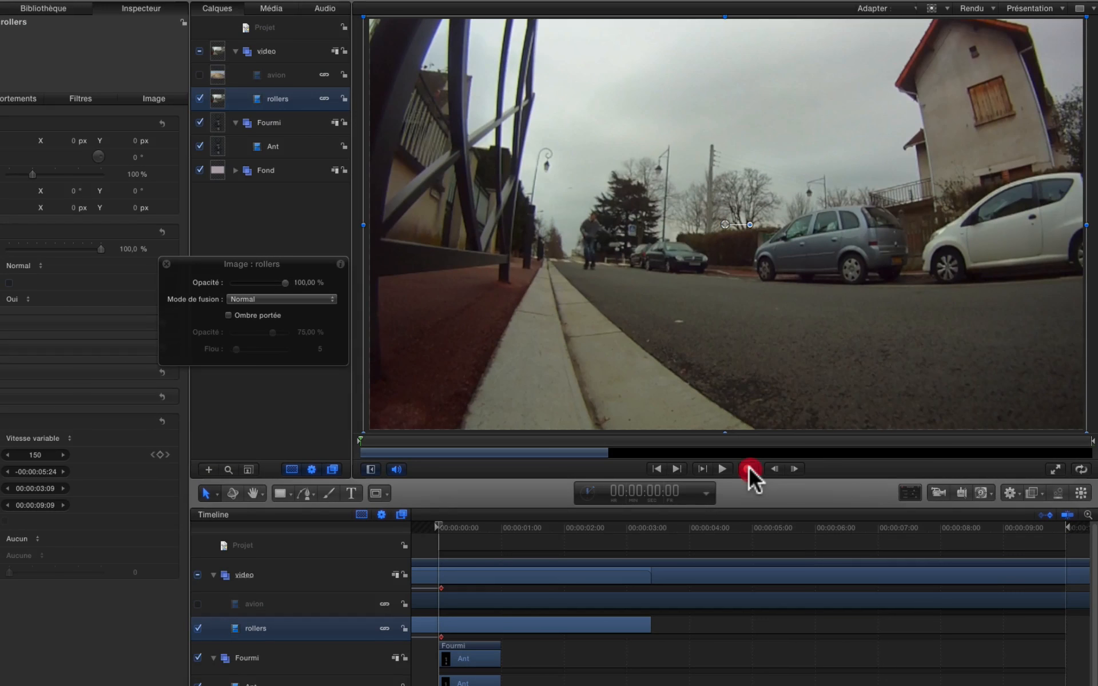
left_click(856, 426)
left_click_drag(439, 524, 505, 543)
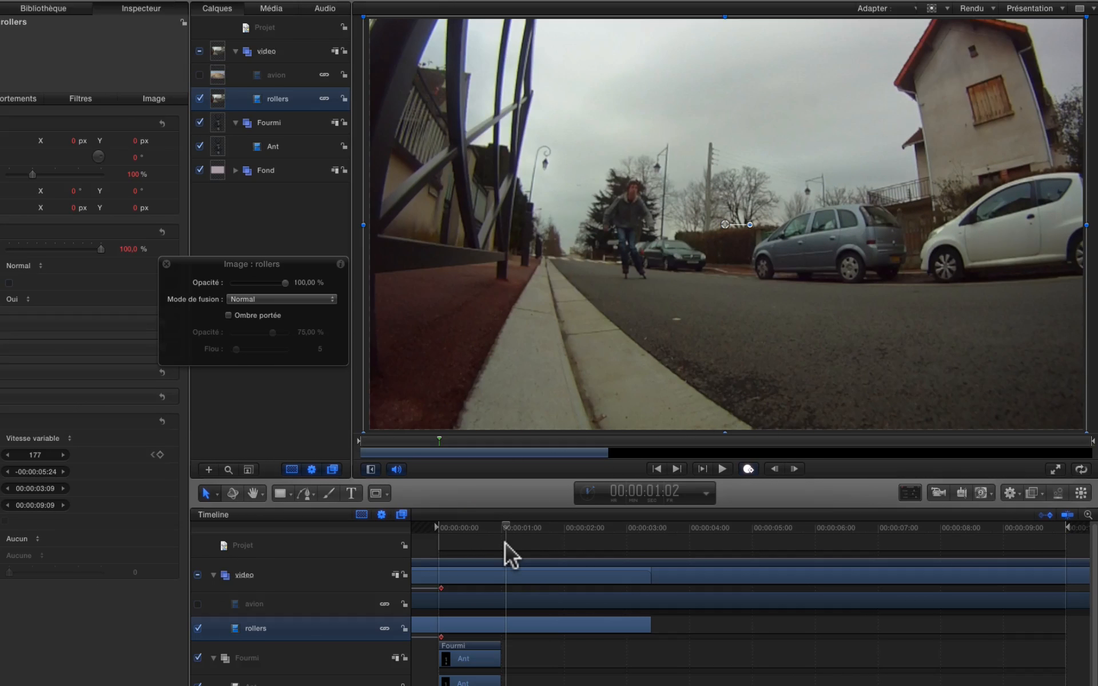
left_click(511, 555)
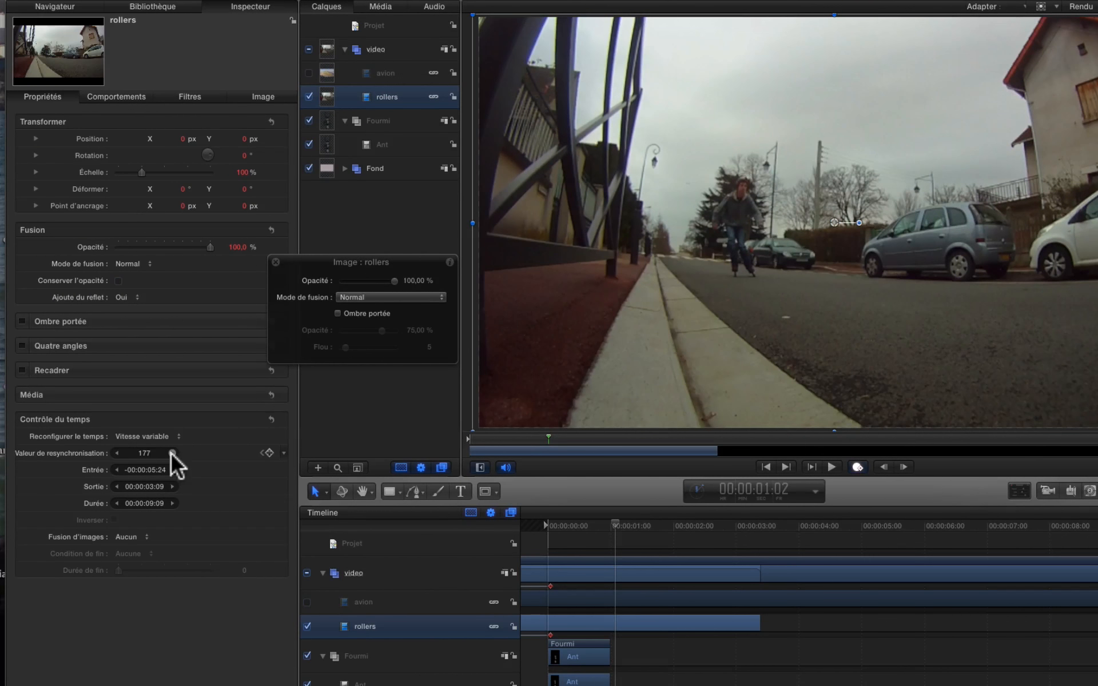
left_click(63, 454)
left_click_drag(172, 454, 163, 454)
left_click(147, 454)
left_click(144, 455)
left_click_drag(144, 454, 128, 454)
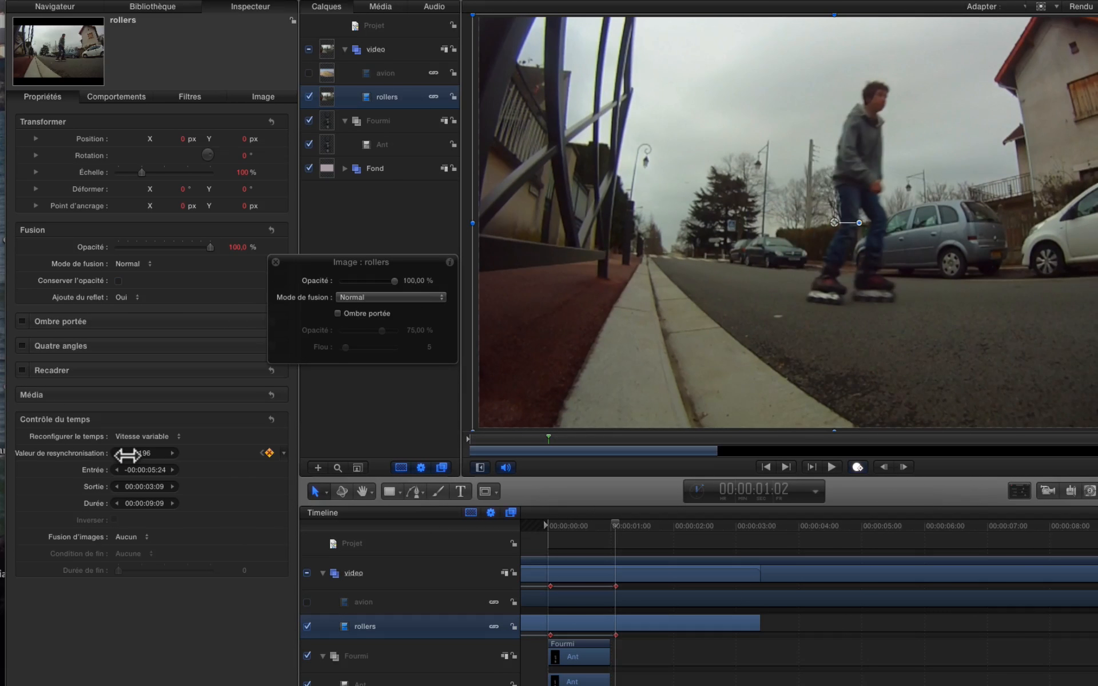
left_click(127, 454)
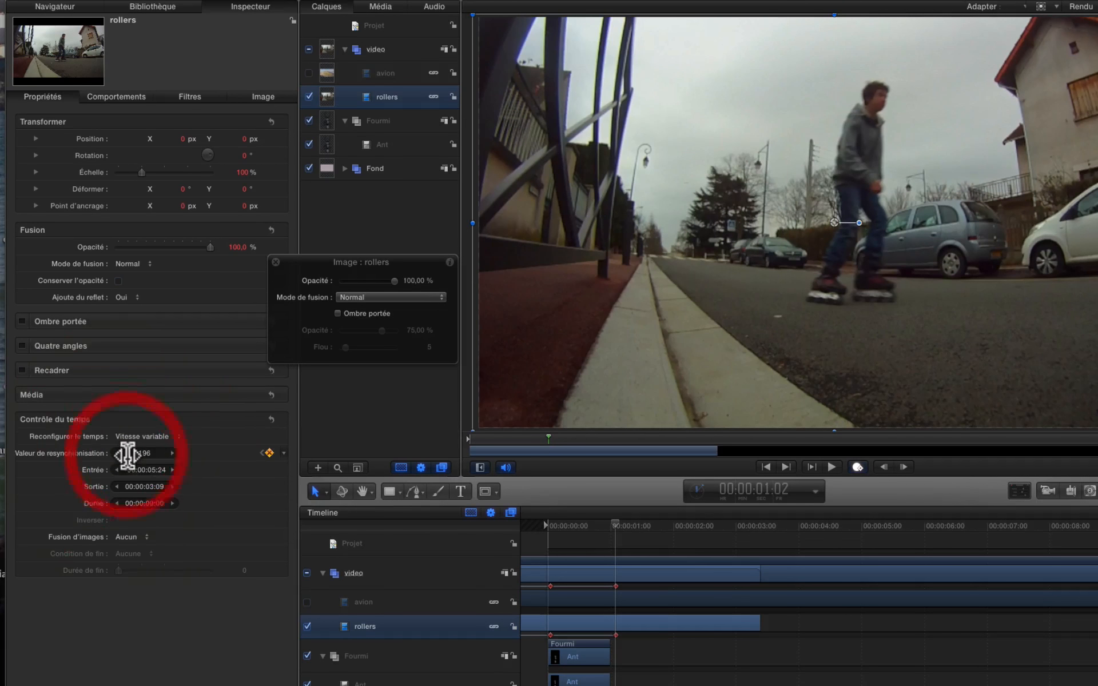
- Record resynchronisation keyframes for the rollers clip with 201 at 00:00:01:22 and 227 at 00:00:03:03
left_click(618, 525)
left_click_drag(619, 525, 665, 526)
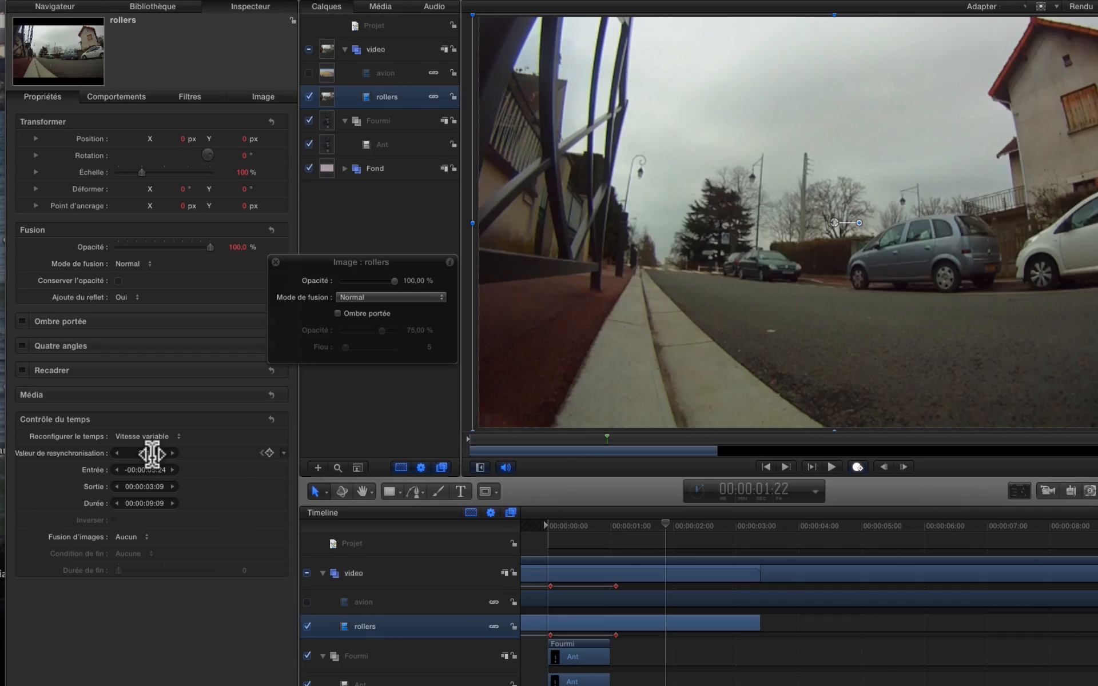
left_click_drag(148, 454, 141, 457)
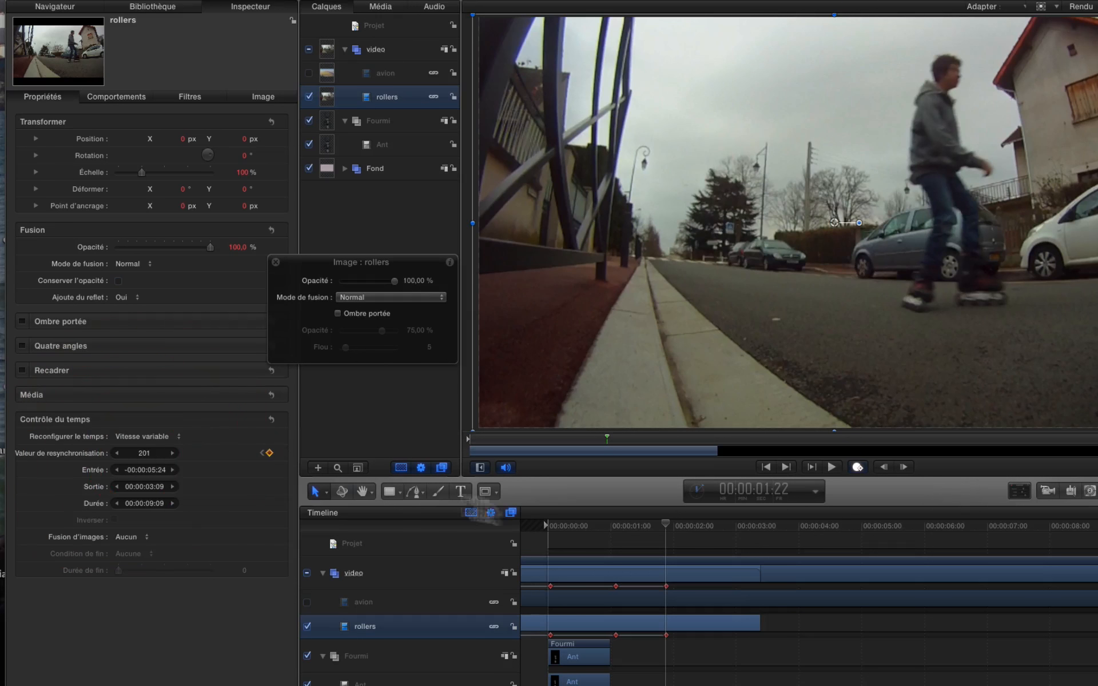
left_click_drag(664, 523, 743, 532)
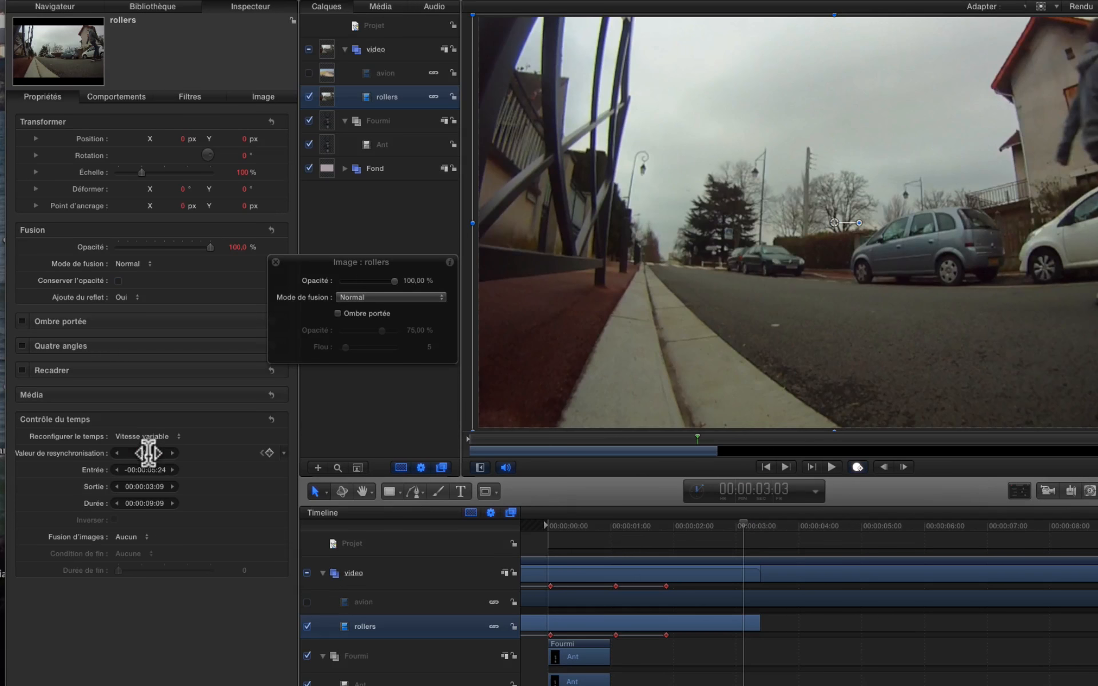
left_click_drag(149, 453, 161, 453)
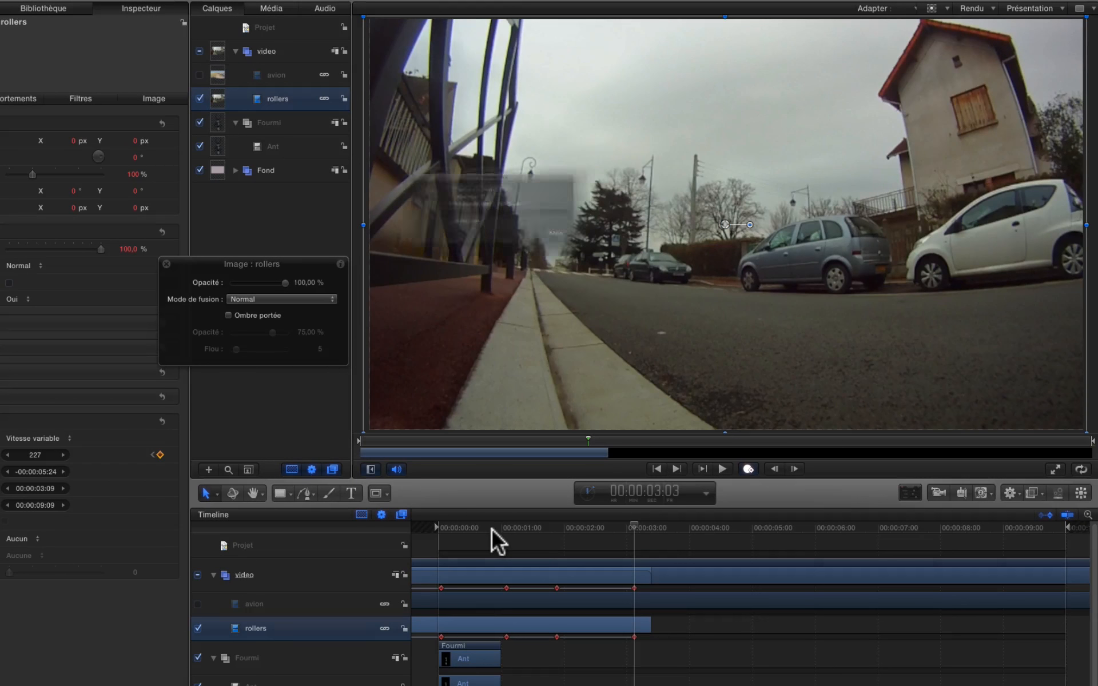
- Create a RAM preview of the project and play back the rollers clip's variable-speed section
key("super+r")
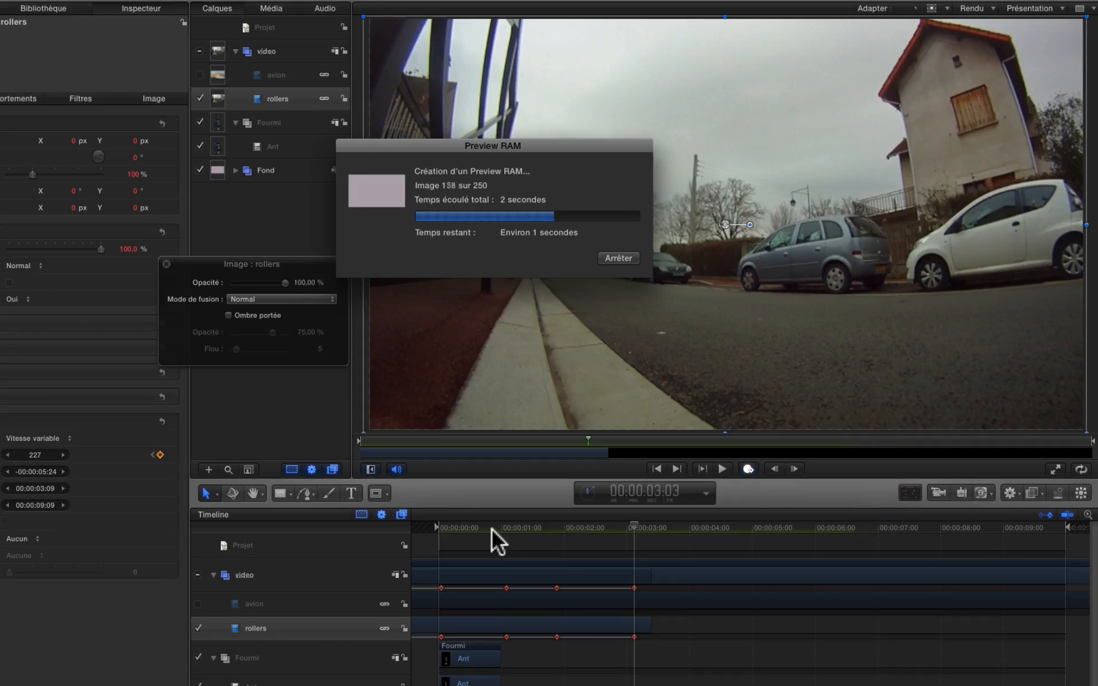
left_click(419, 544)
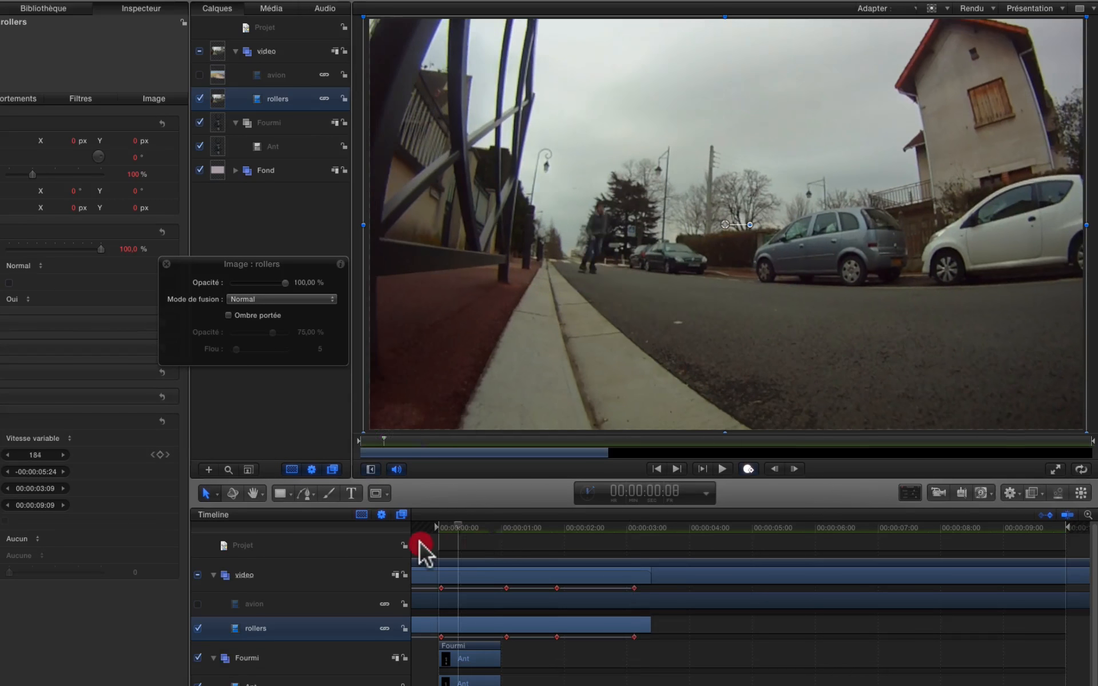
key("space")
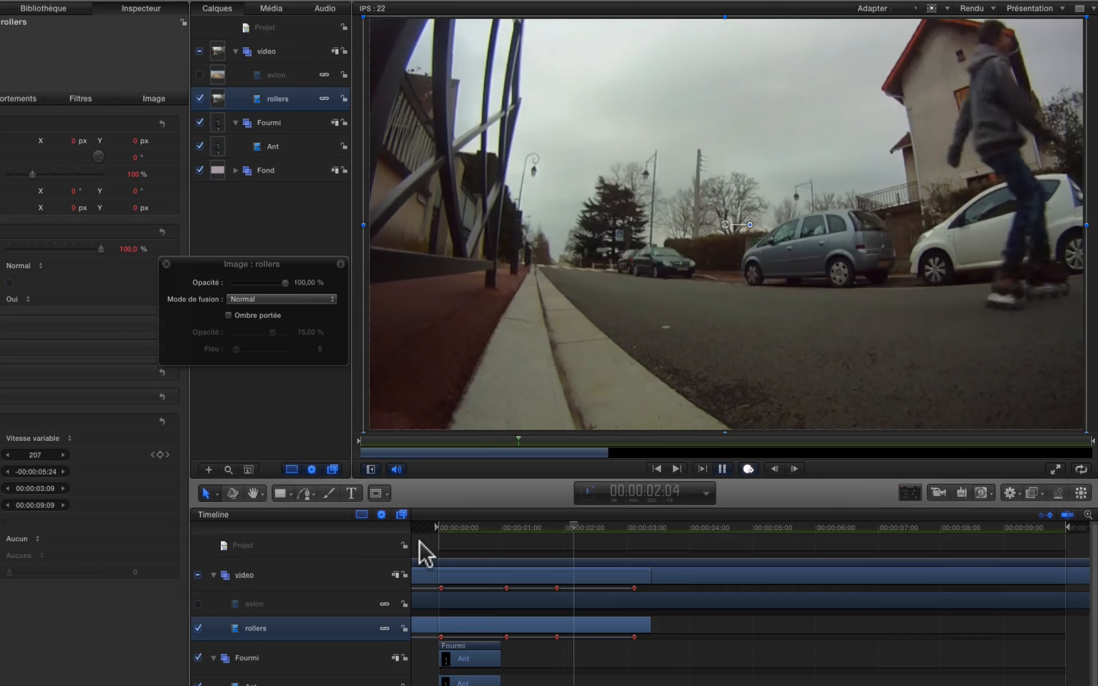
left_click(515, 525)
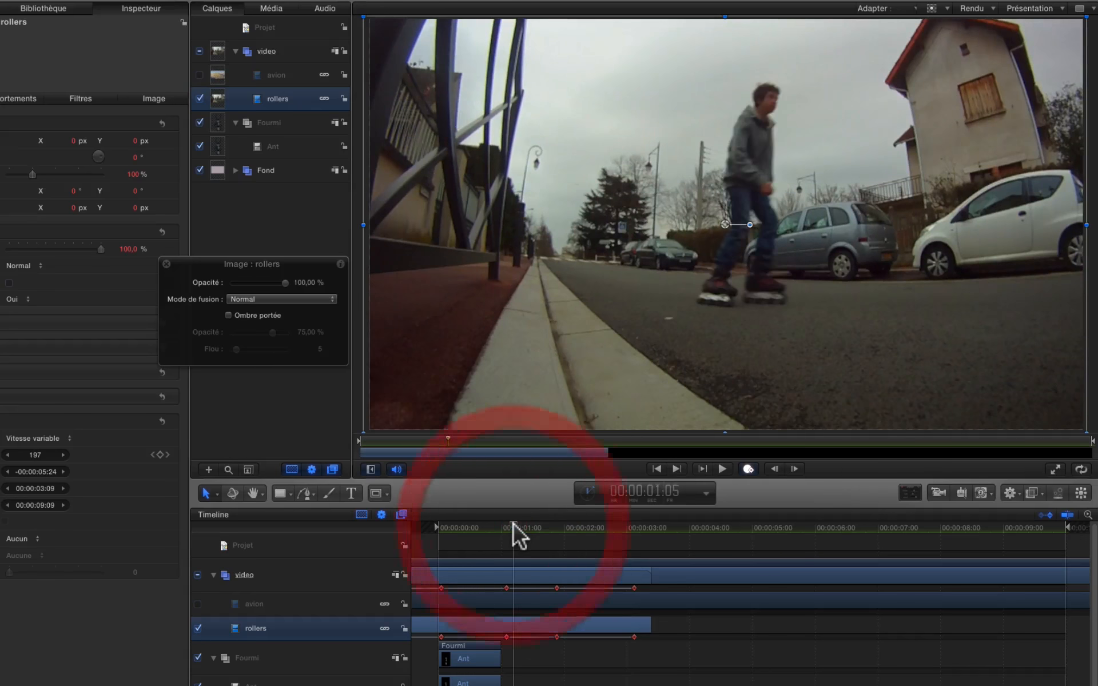
key("space")
left_click(471, 530)
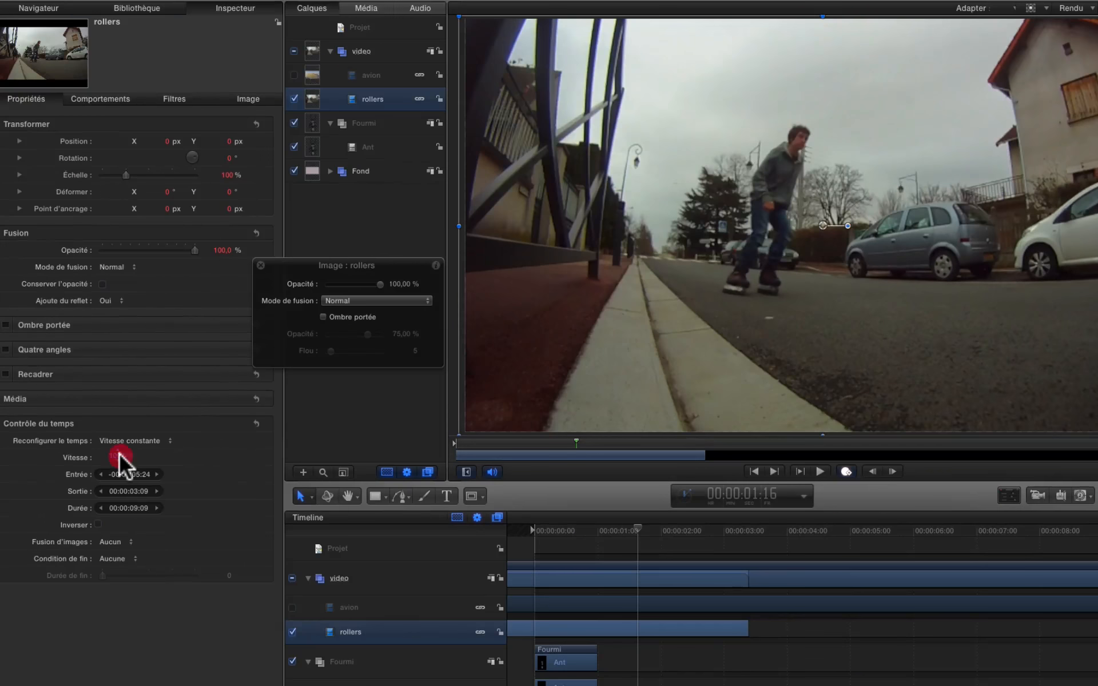
- Return the rollers clip to Vitesse constante at 50% and play it from the start
left_click(119, 455)
type("50")
key("Return")
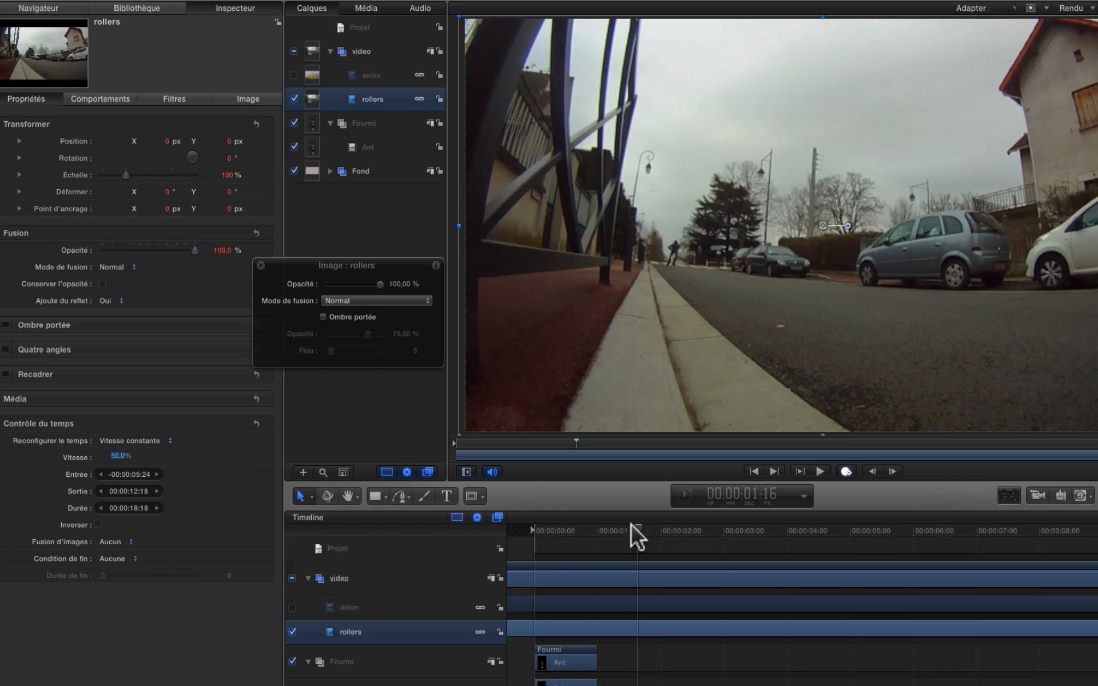
left_click_drag(641, 534, 544, 548)
key("space")
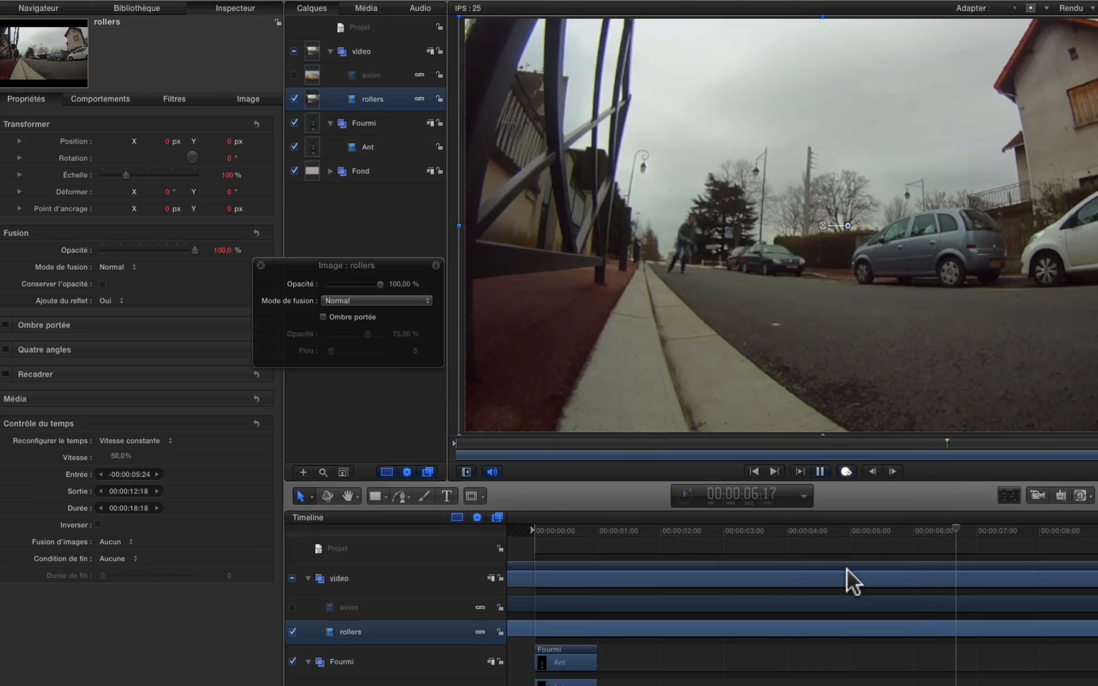
key("space")
- Slide the rollers clip earlier in the timeline so it ends at 00:00:05:08, and play it from the start
left_click_drag(998, 583, 532, 579)
left_click_drag(551, 530, 533, 534)
key("space")
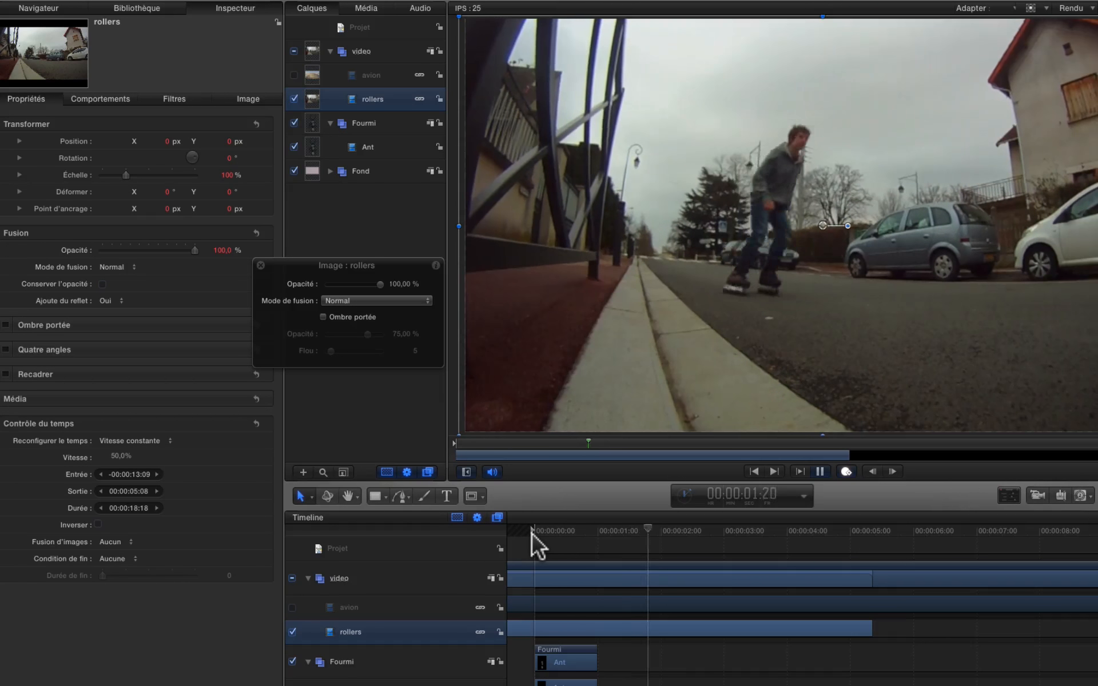
key("space")
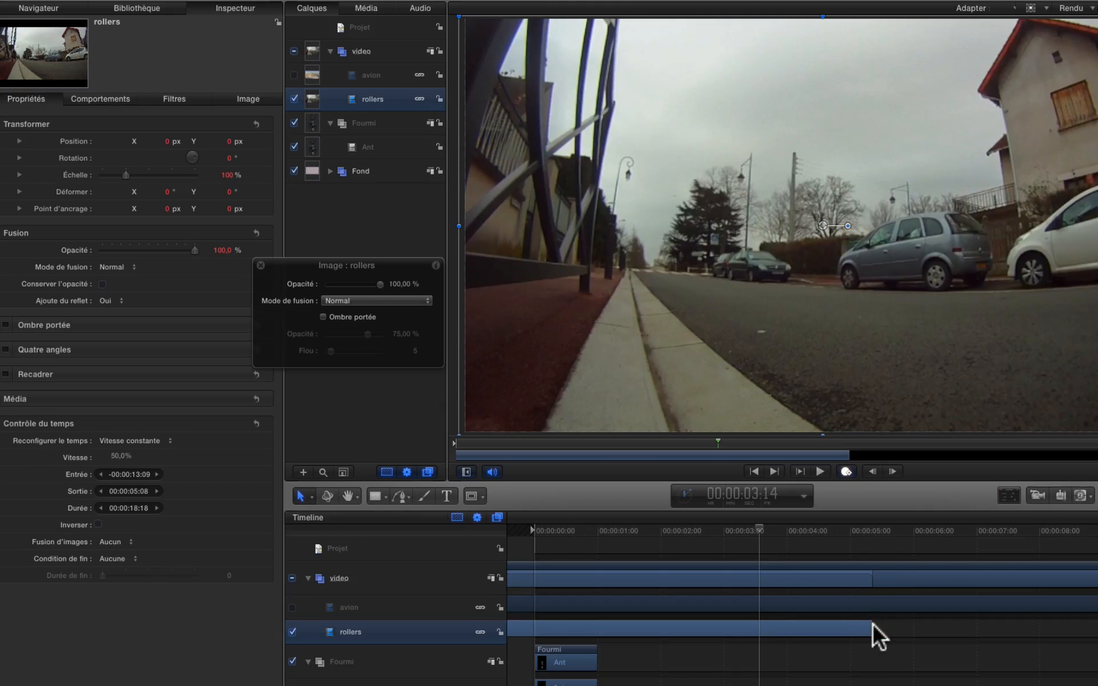
- Trim the end of the rollers clip to 00:00:03:08 and play its last frames
left_click_drag(873, 625, 742, 624)
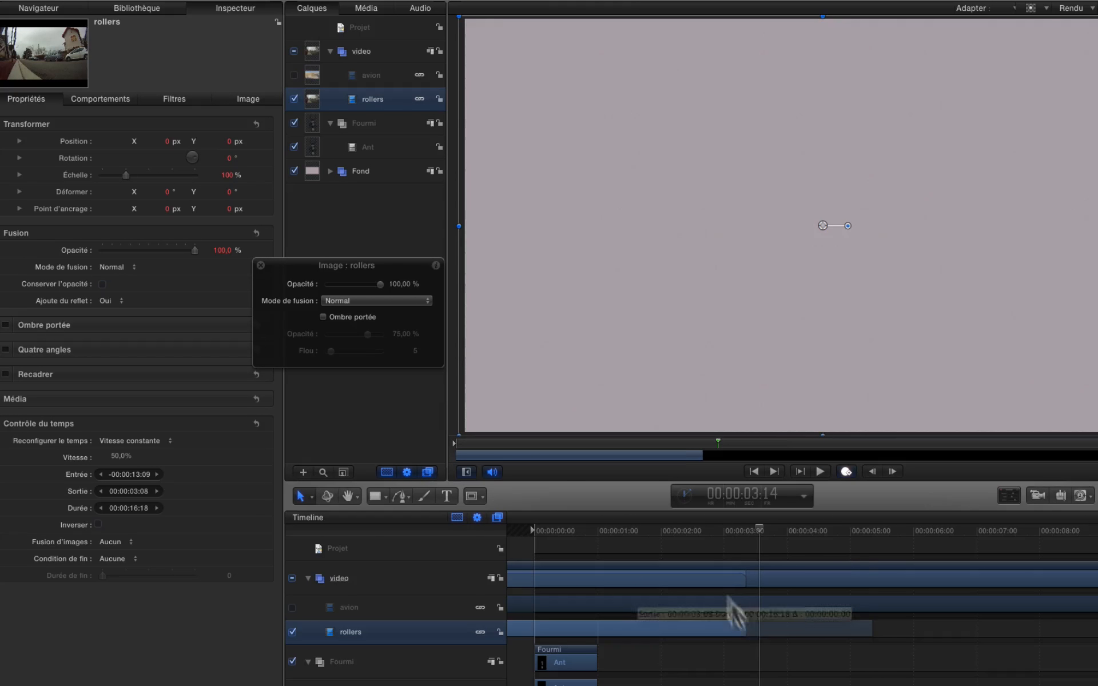
left_click(706, 532)
key("space")
key("space")
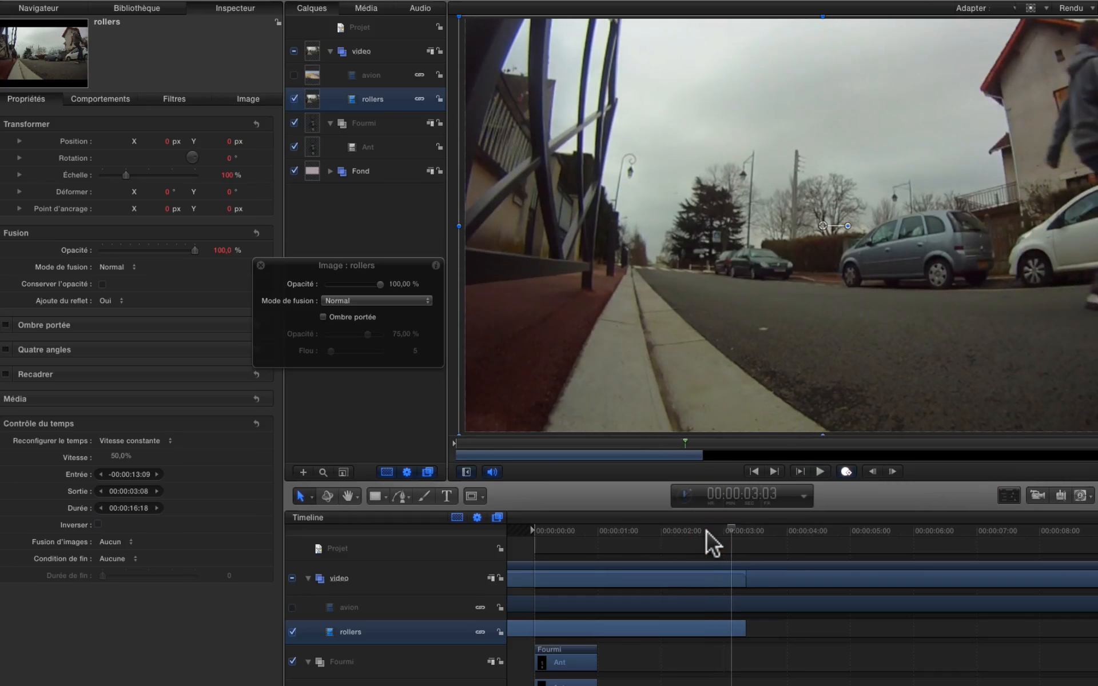
key("space")
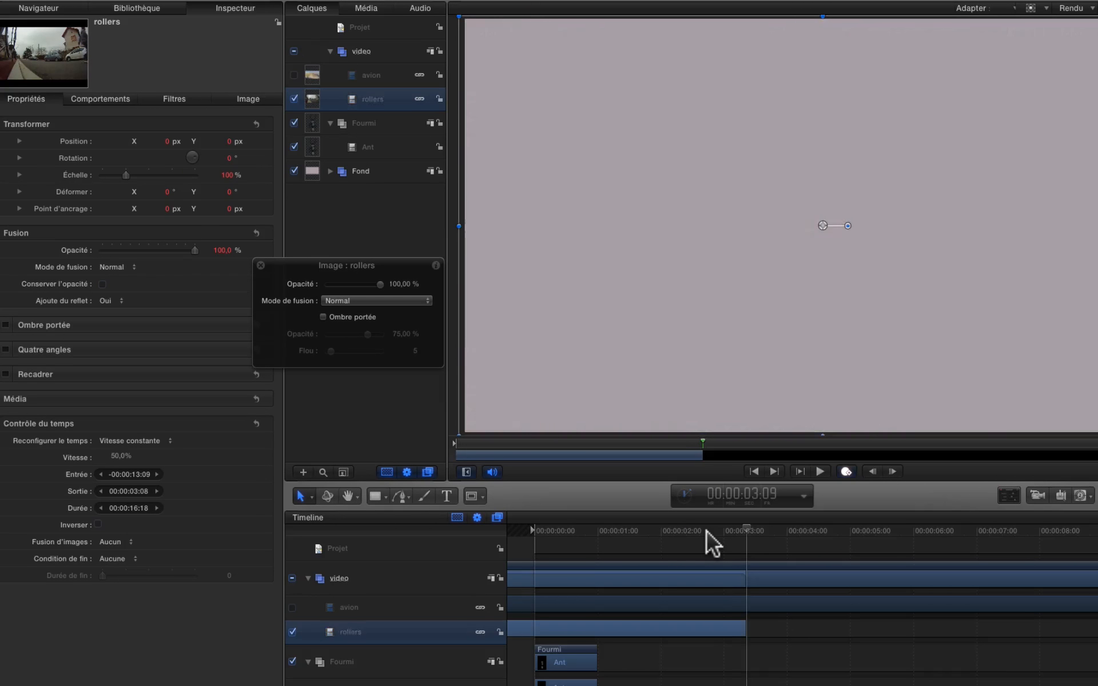
key("Left")
- Scrub the rollers clip to 00:00:01:13 and examine the slowed motion frame by frame up to 00:00:01:17
left_click_drag(541, 536, 630, 535)
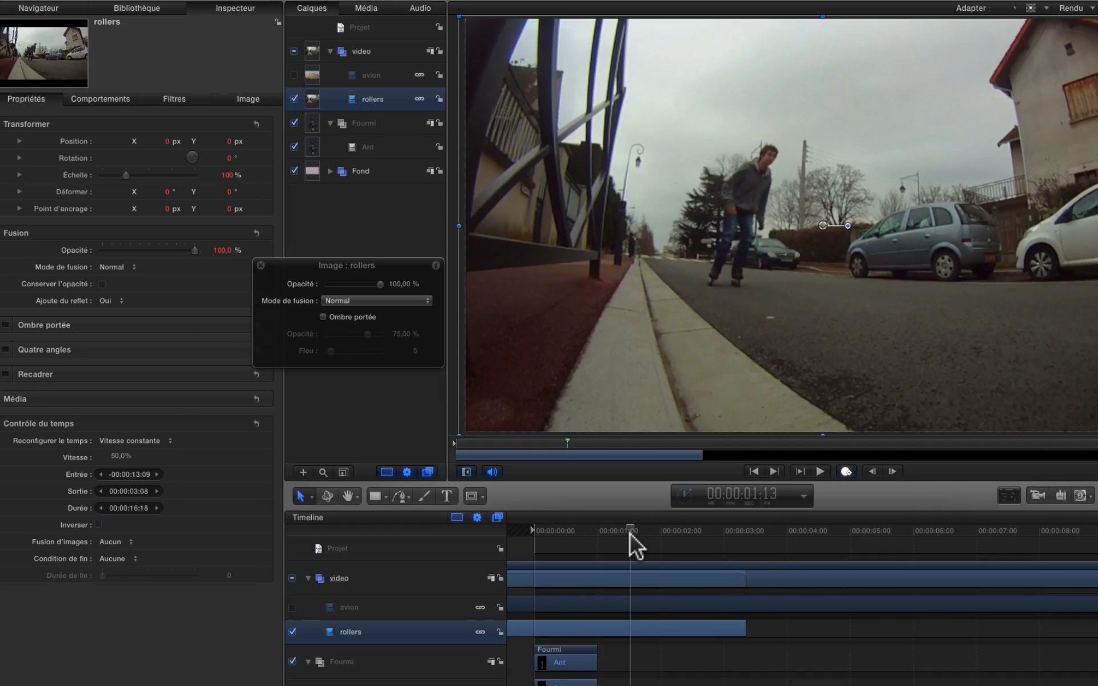
key("Right")
key("Right")
key("Right")
key("Right")
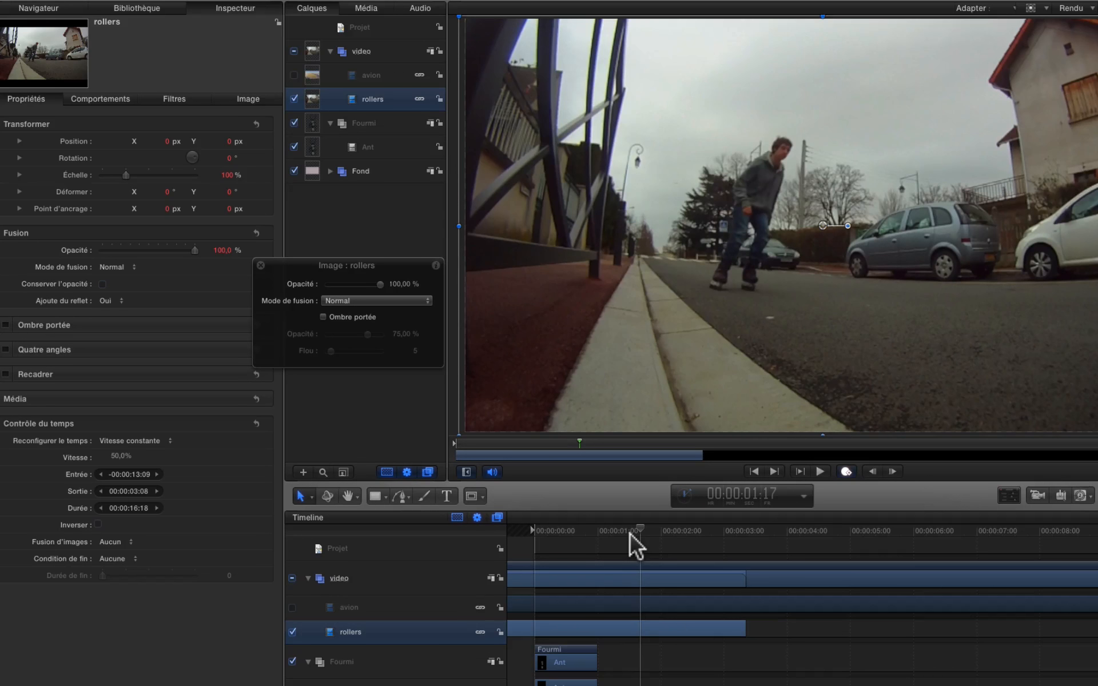
- Examine the rollers clip frame by frame up to 00:00:01:22, and replay it from near the start
key("Right")
key("Right")
key("Right")
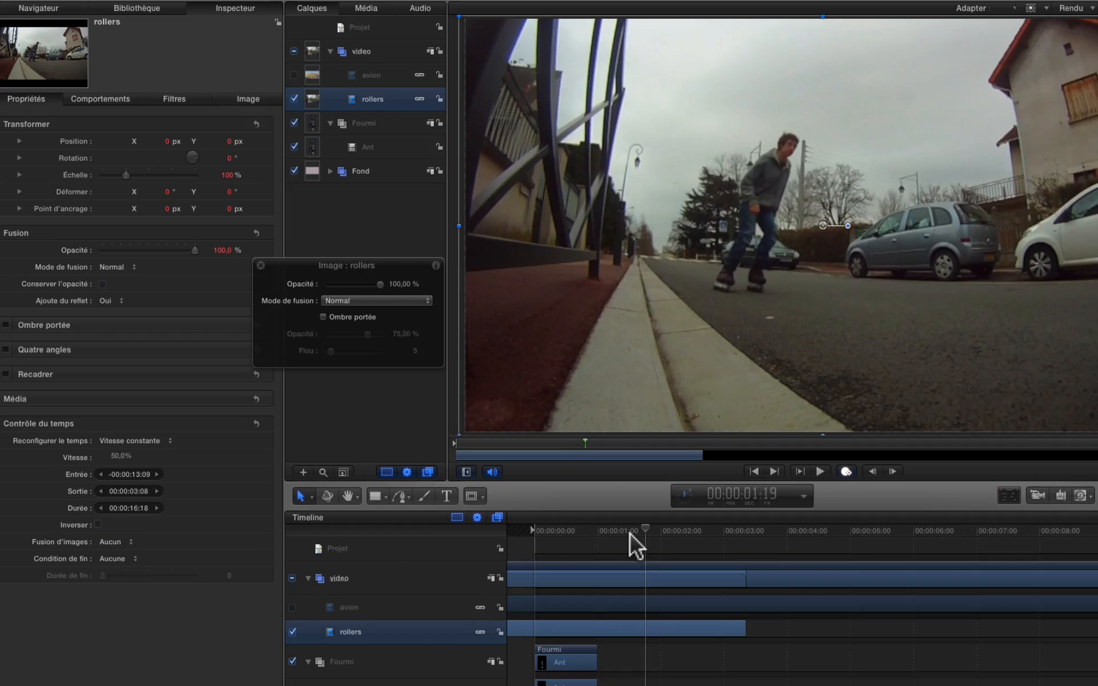
key("Right")
key("Right")
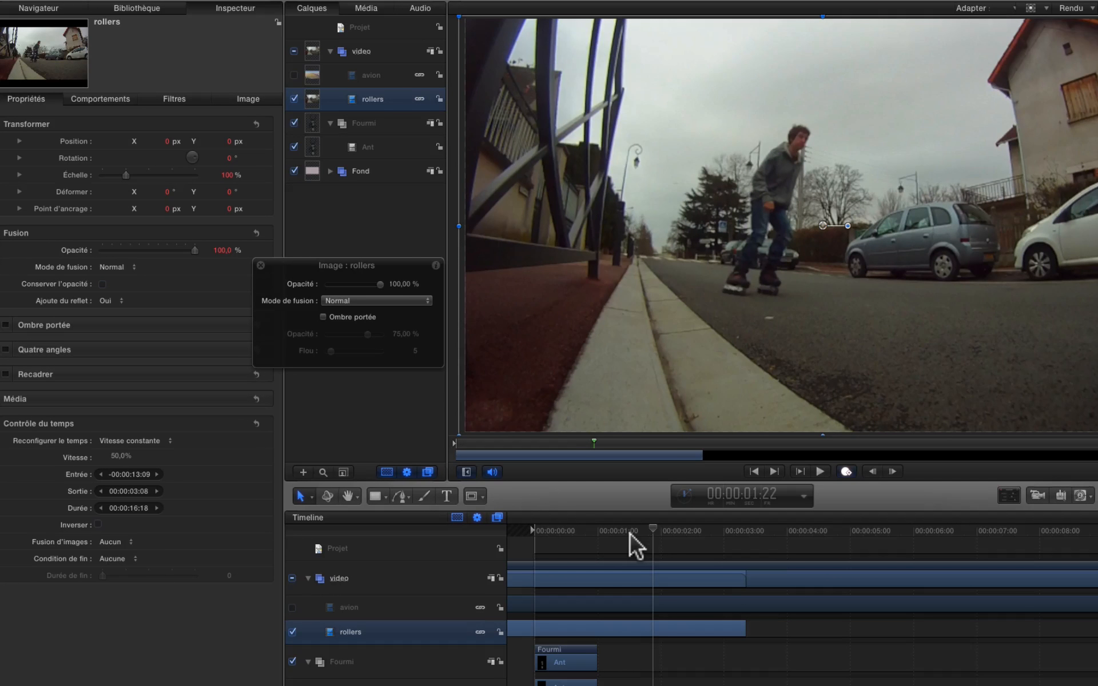
left_click(575, 530)
key("space")
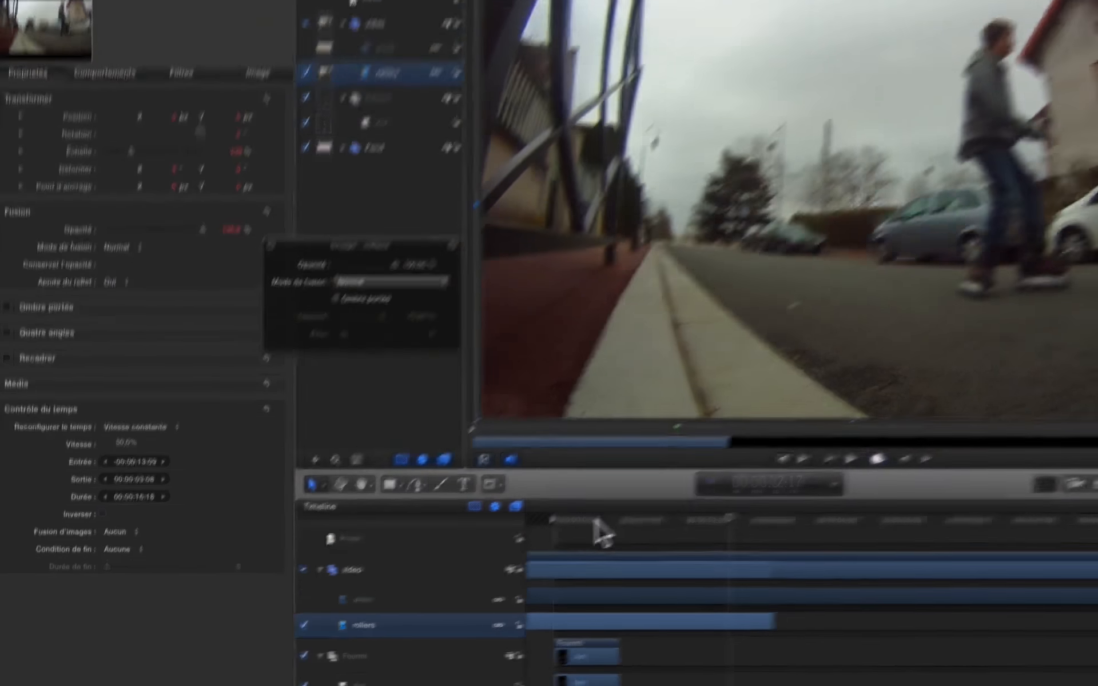
- Park the playhead at 00:00:01:21 and set the rollers clip's Fusion d'images to Fusion
left_click(675, 526)
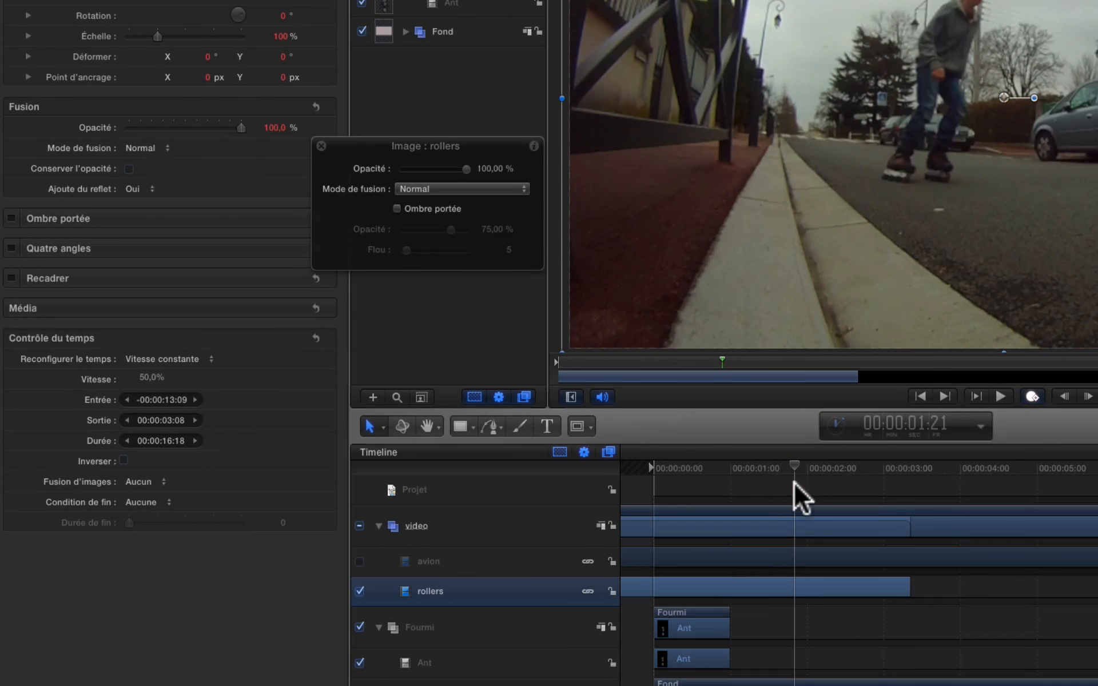
left_click(156, 481)
left_click(156, 489)
- Examine the blended frames of the rollers clip one at a time up to 00:00:02:06
key("Right")
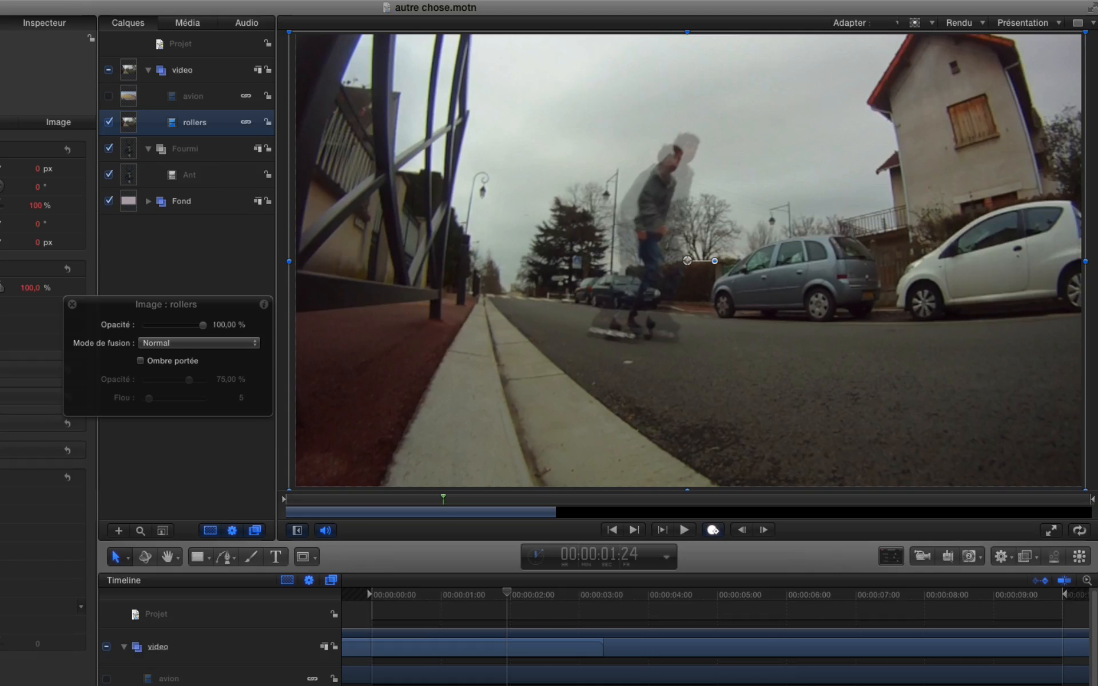
key("Right")
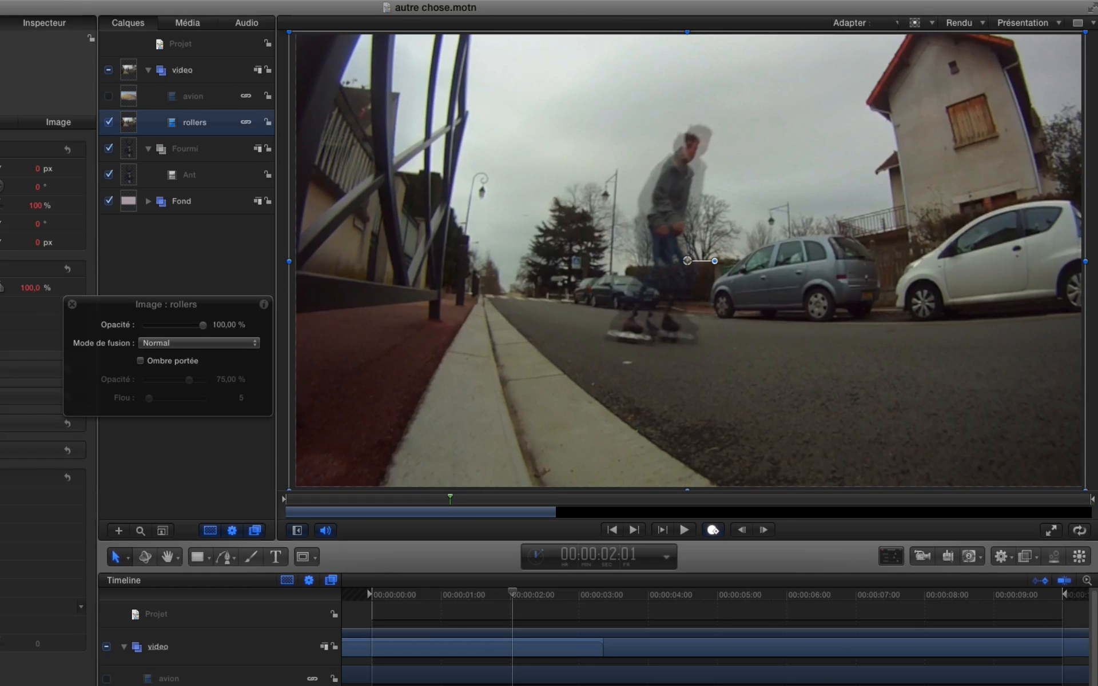
key("Right")
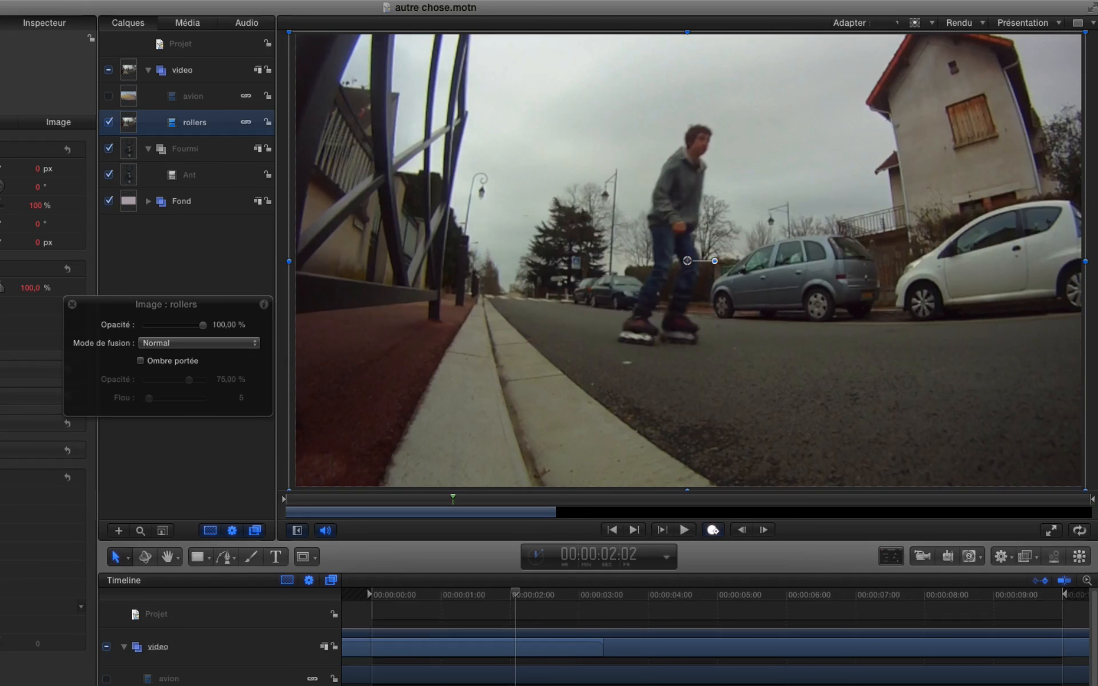
key("Right")
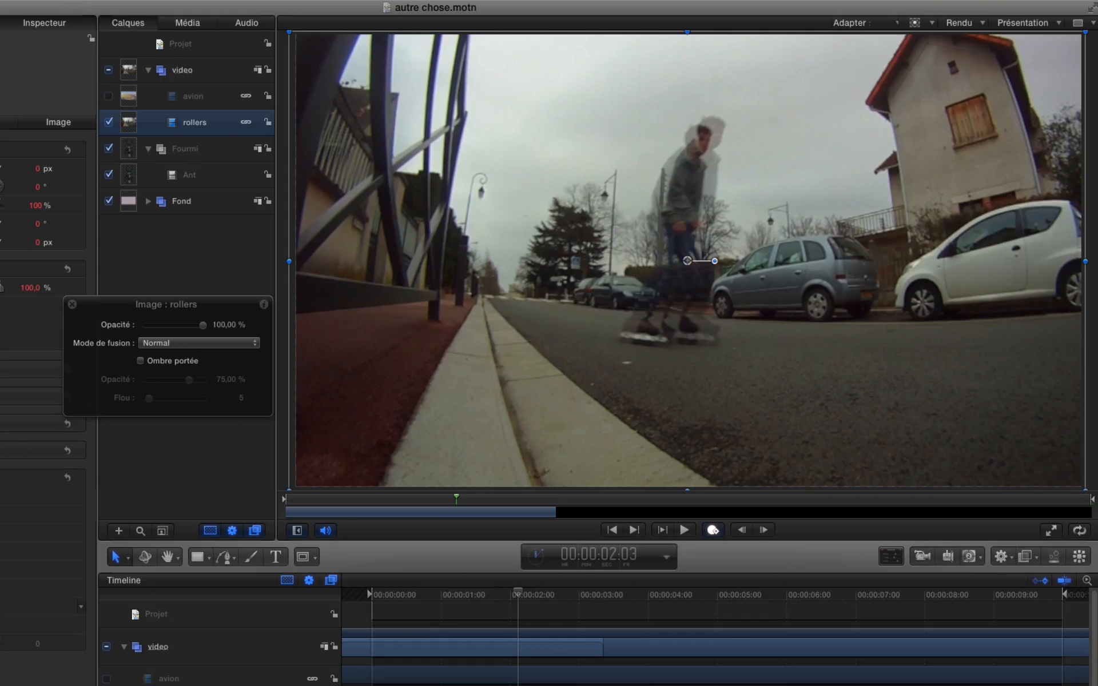
key("Right")
key("Right")
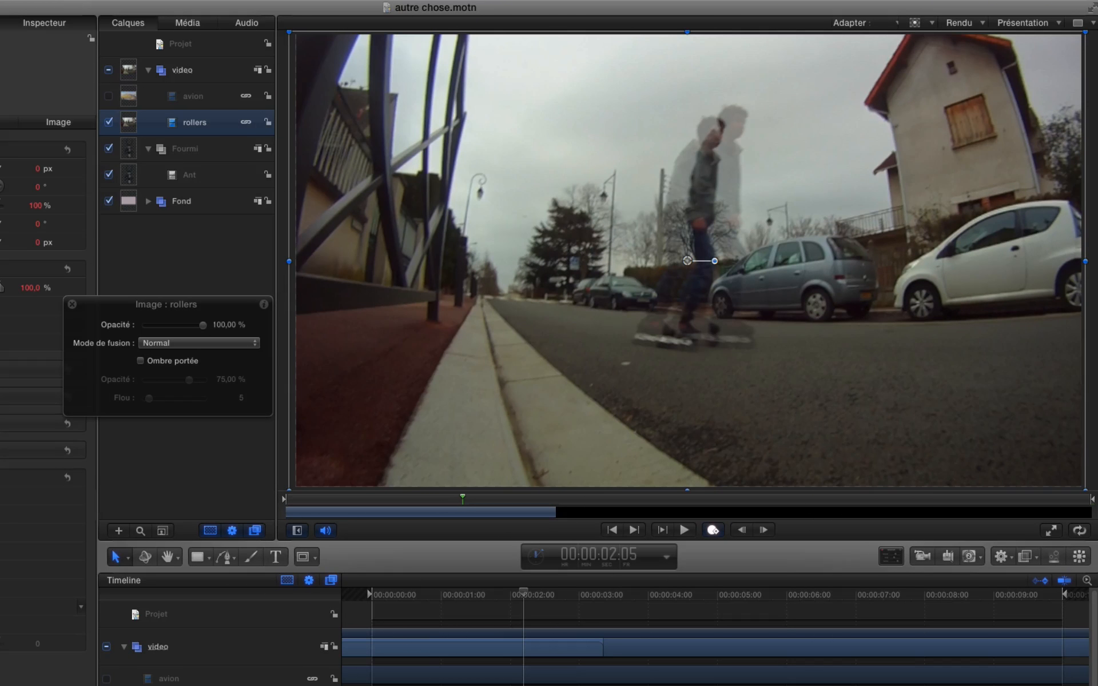
key("Right")
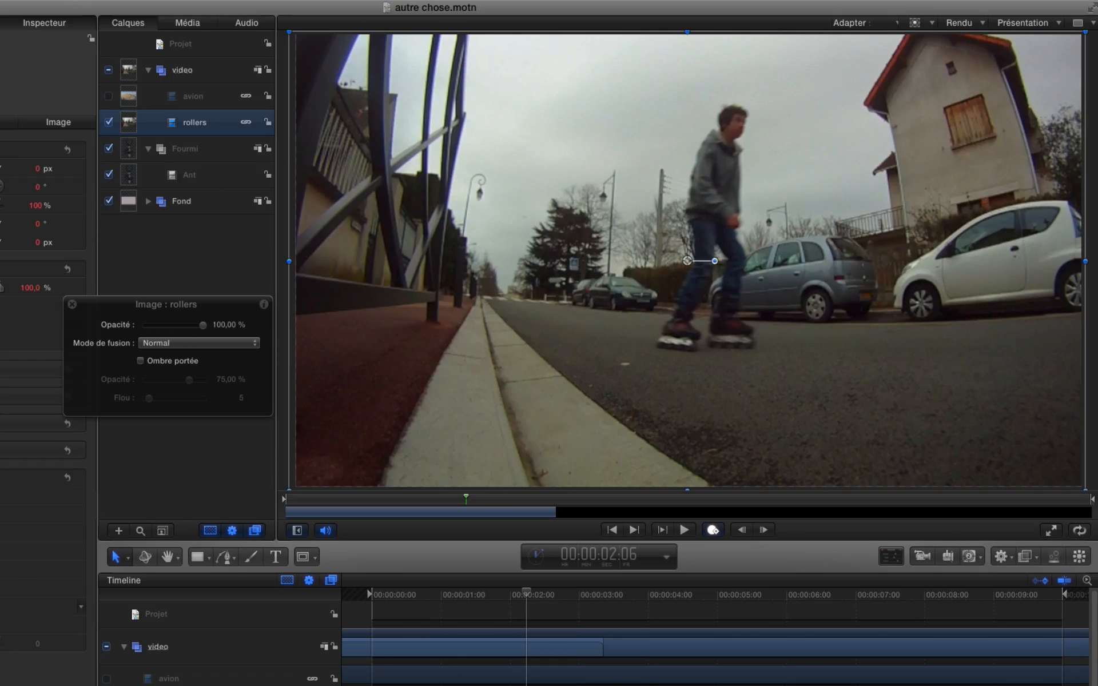
- Create a RAM preview of the project and play the blended rollers clip from the start
key("super+r")
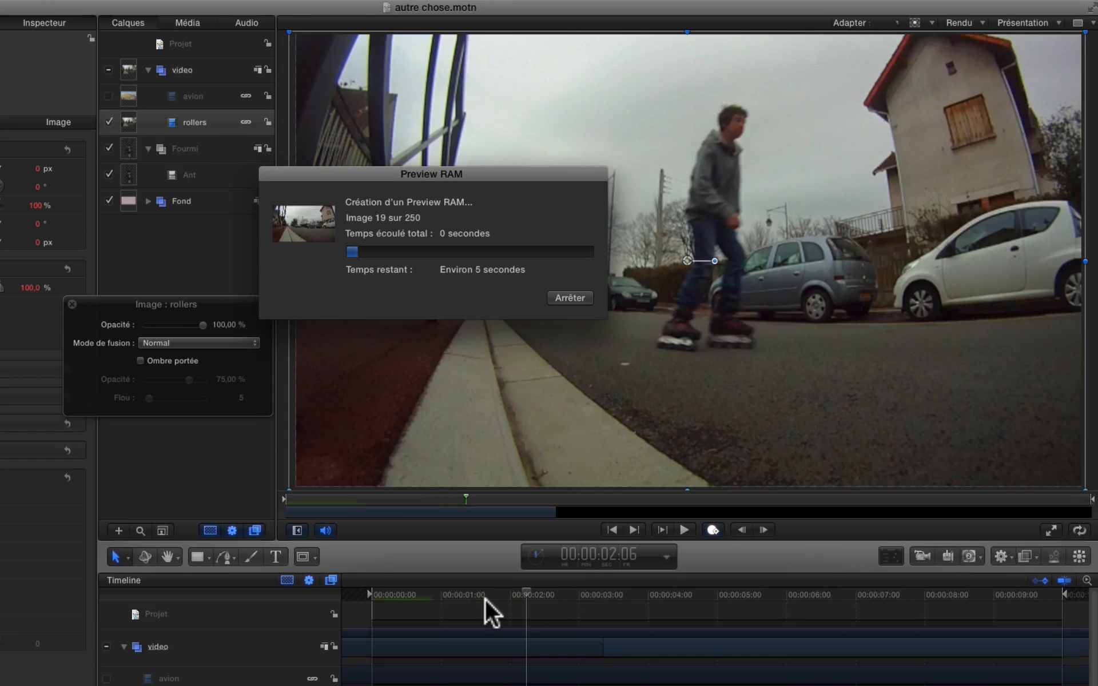
left_click(386, 593)
key("space")
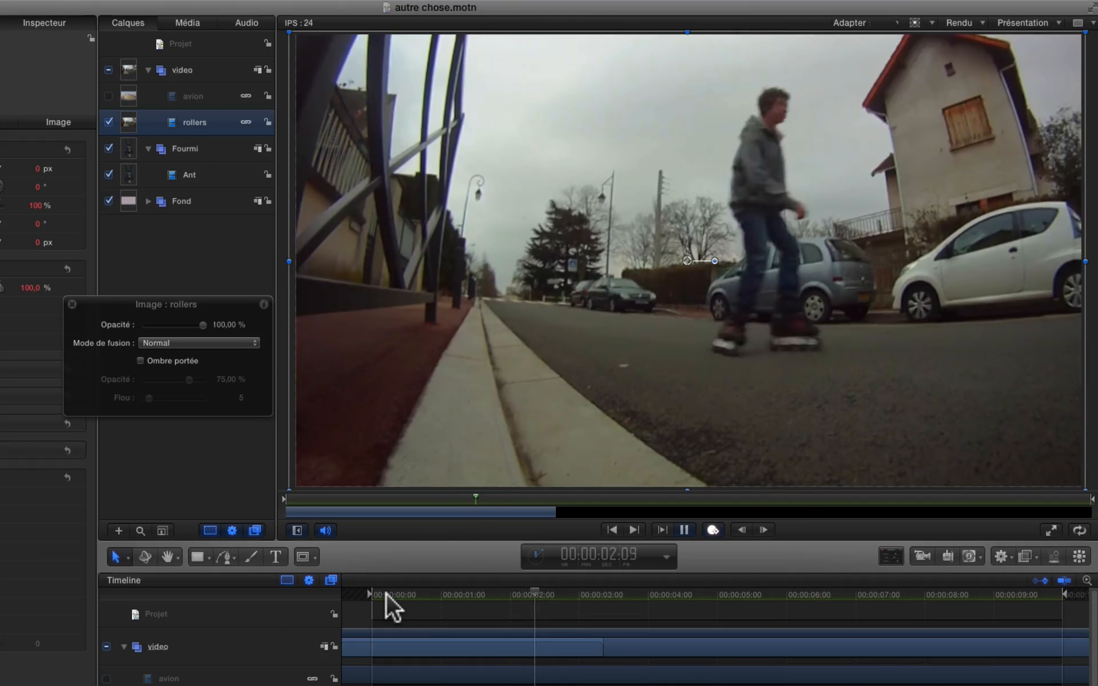
left_click_drag(402, 595, 509, 601)
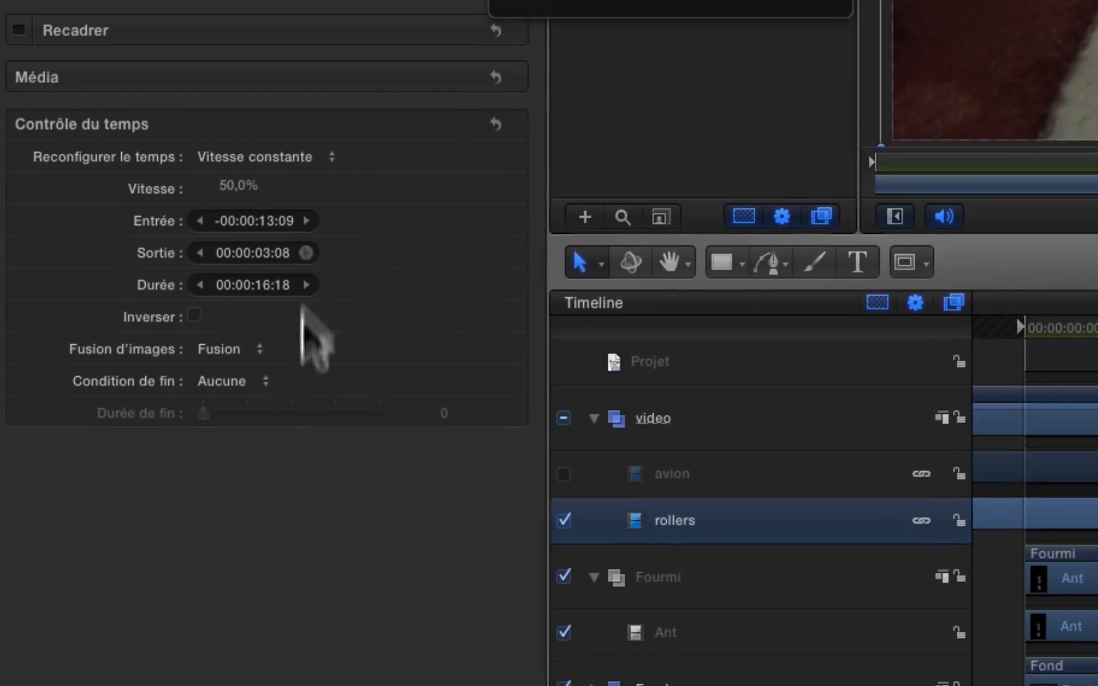
- Set the rollers clip's Fusion d'images to Fusion flou d'animation and play it from the start
left_click(225, 349)
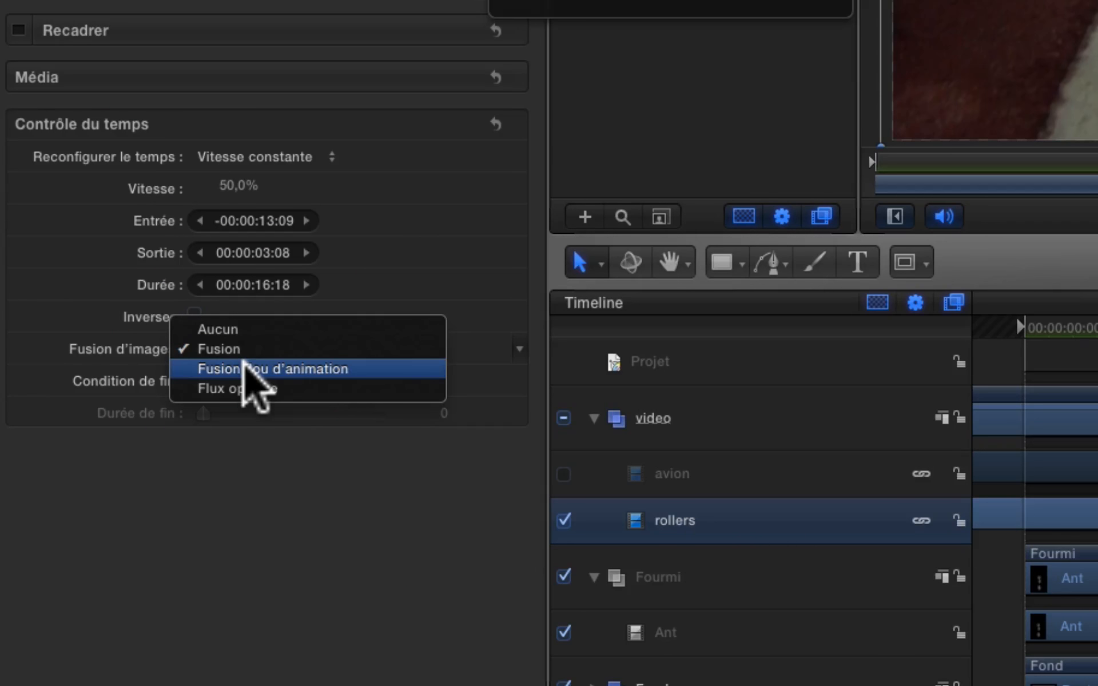
left_click(243, 367)
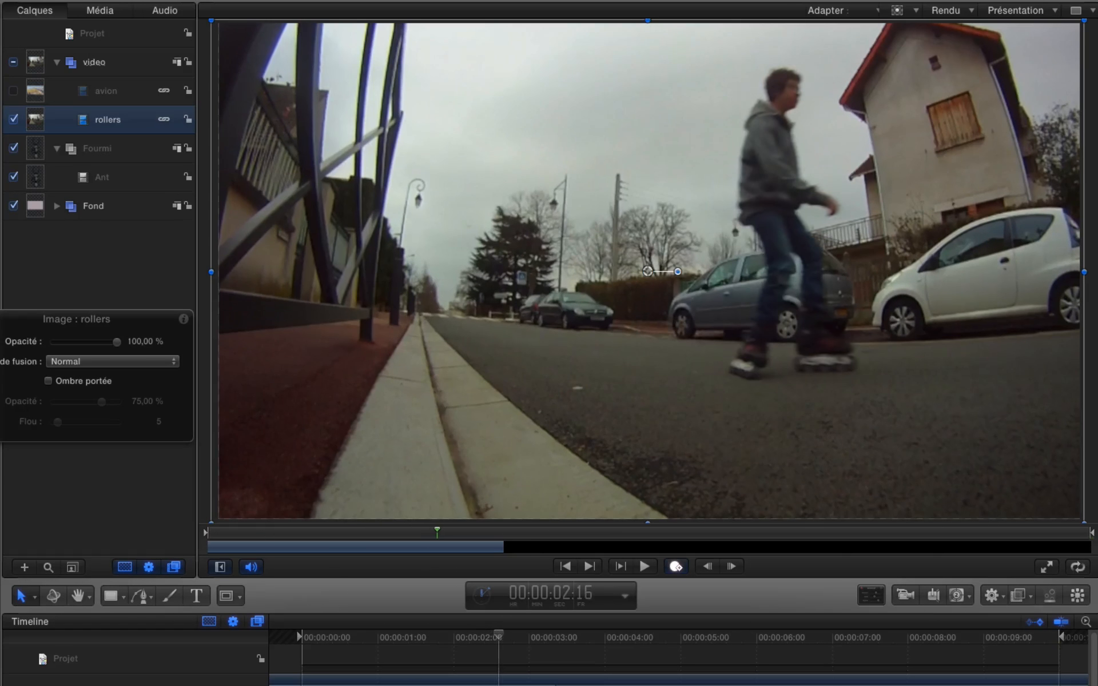
left_click(319, 637)
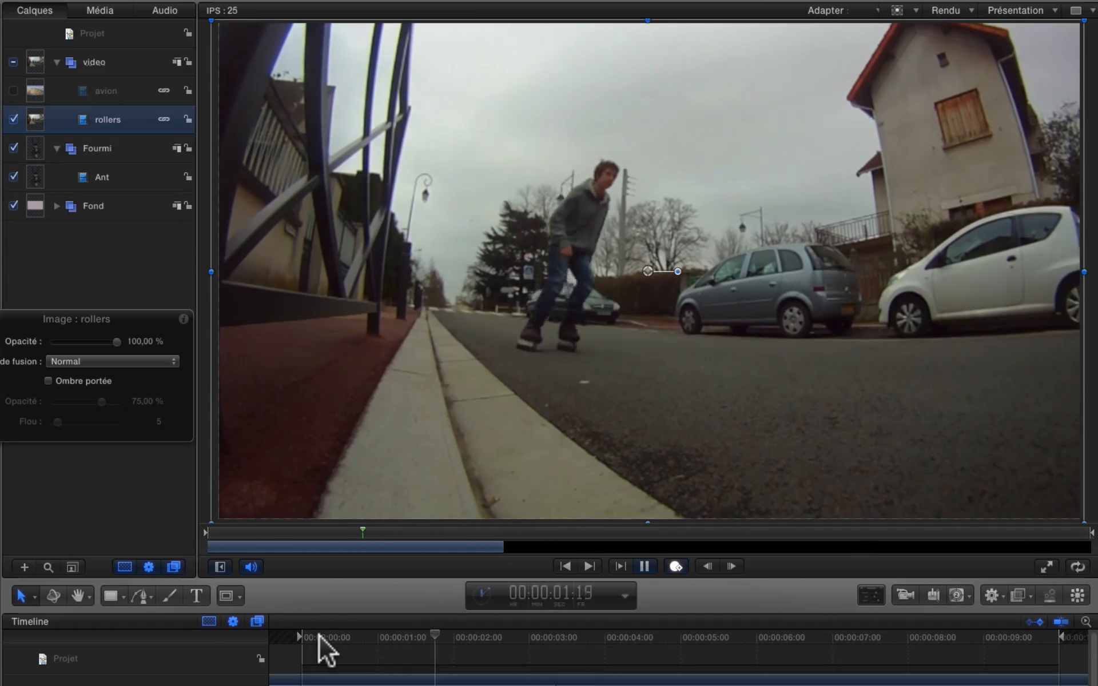
key("space")
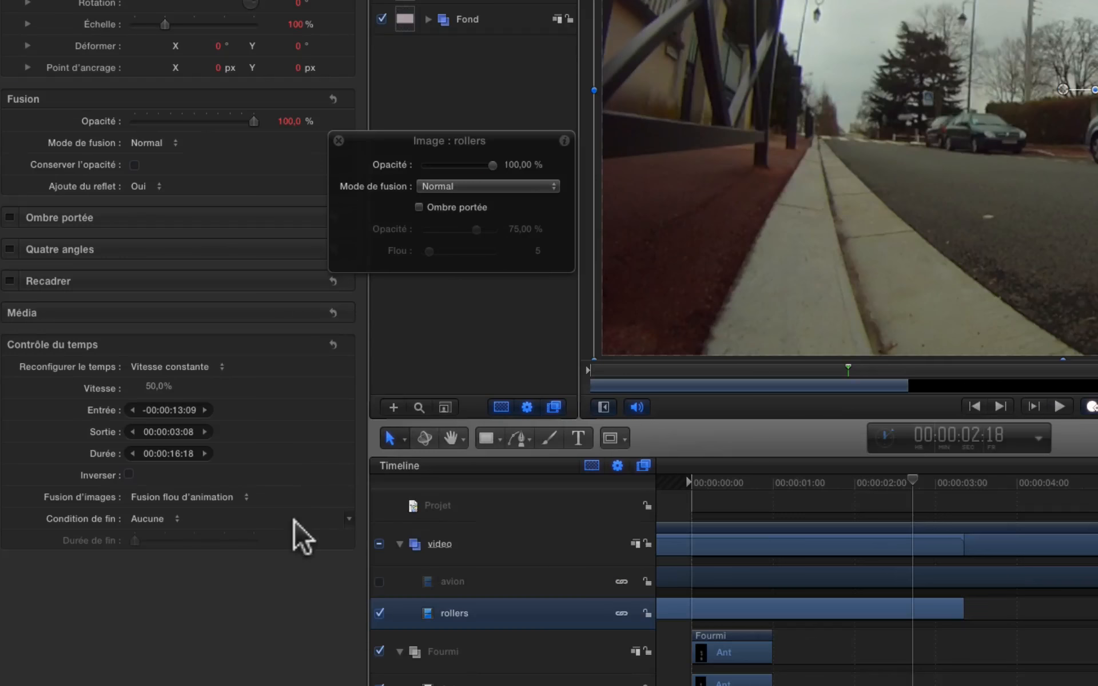
- Set the rollers clip's Fusion d'images to Flux optique and play it from the start
left_click(196, 496)
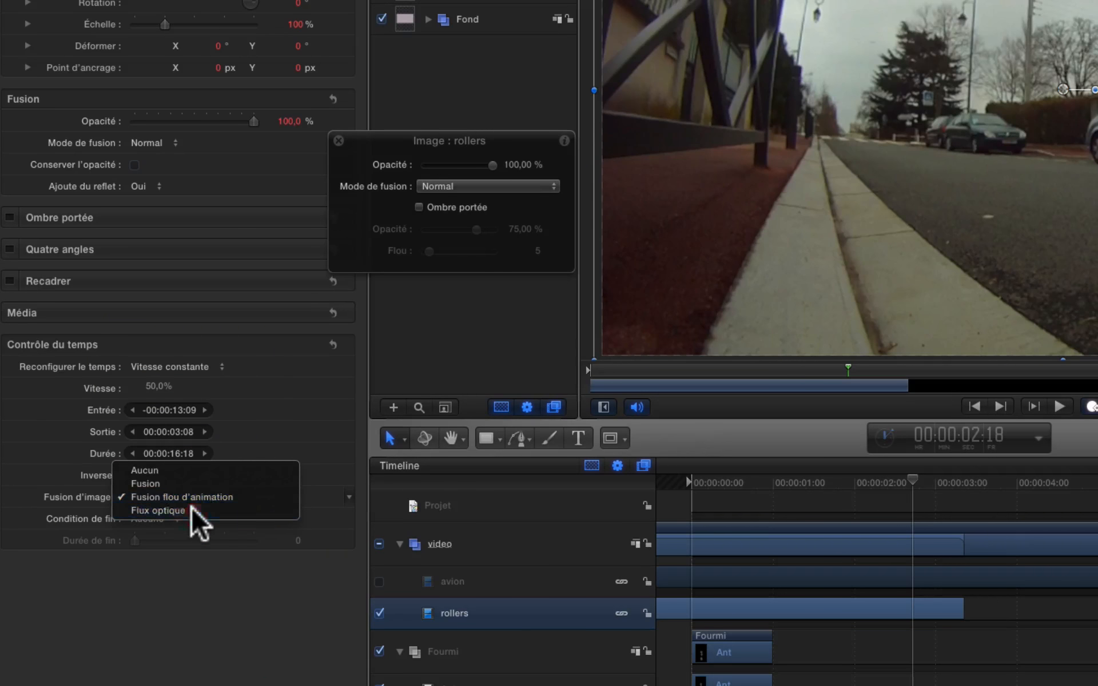
left_click(191, 507)
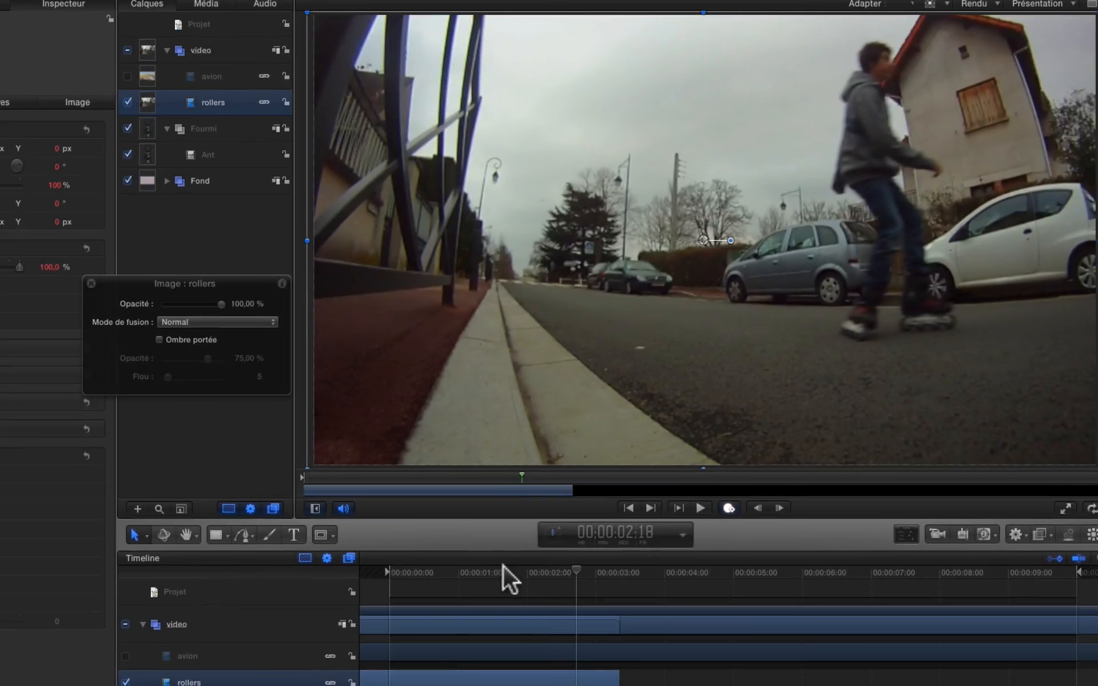
left_click_drag(819, 481, 769, 481)
left_click_drag(455, 573, 411, 581)
key("space")
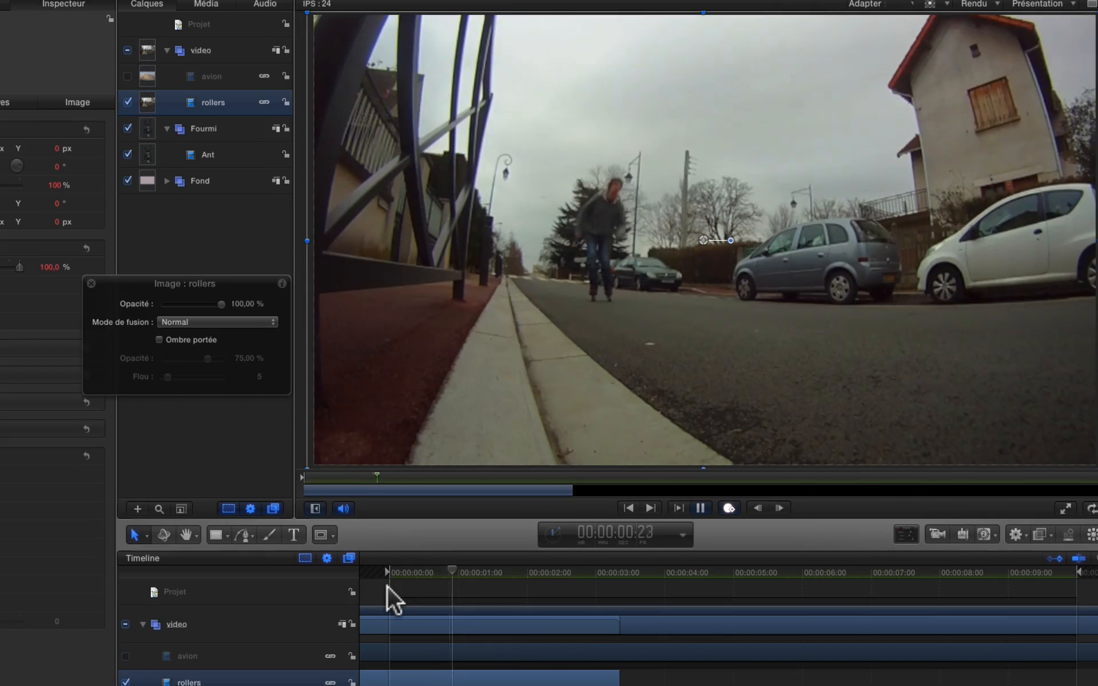
key("space")
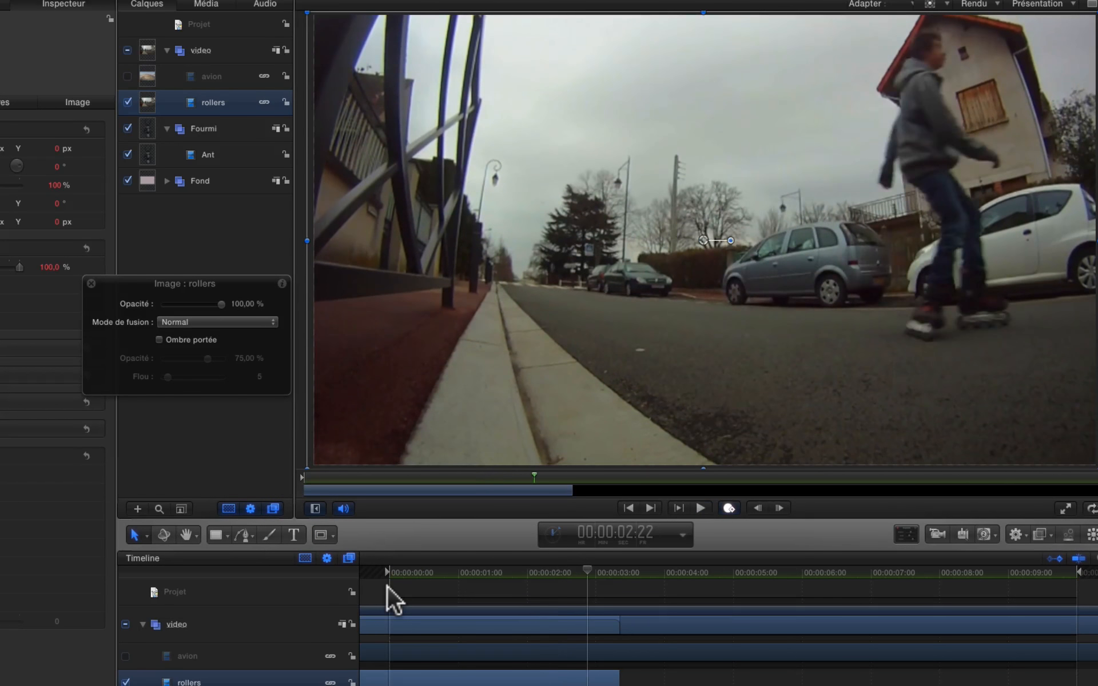
- Examine the optical-flow frames one by one, back to 00:00:02:10, forward to 00:00:03:02 and back to 00:00:01:24
key("Left")
key("Left")
key("Left")
key("Left")
key("Left")
key("Left")
key("Left")
key("Left")
key("Left")
key("Left")
key("Left")
key("Left")
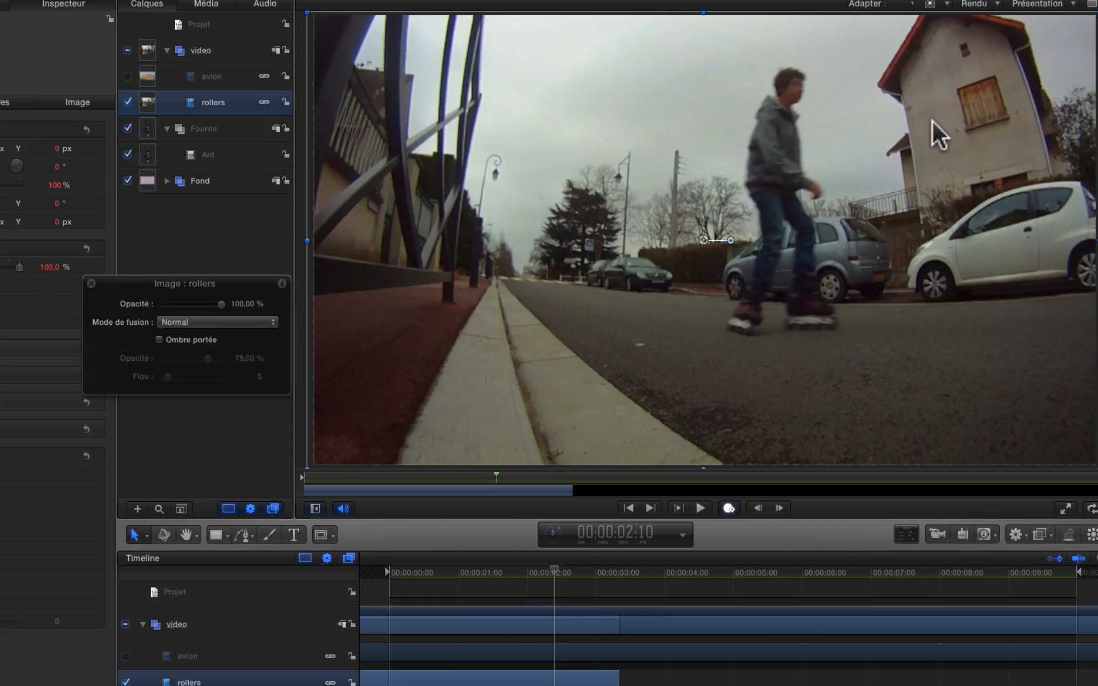
key("Right")
key("Right")
key("Right")
key("Right")
key("Right")
key("Right")
key("Right")
key("Right")
key("Right")
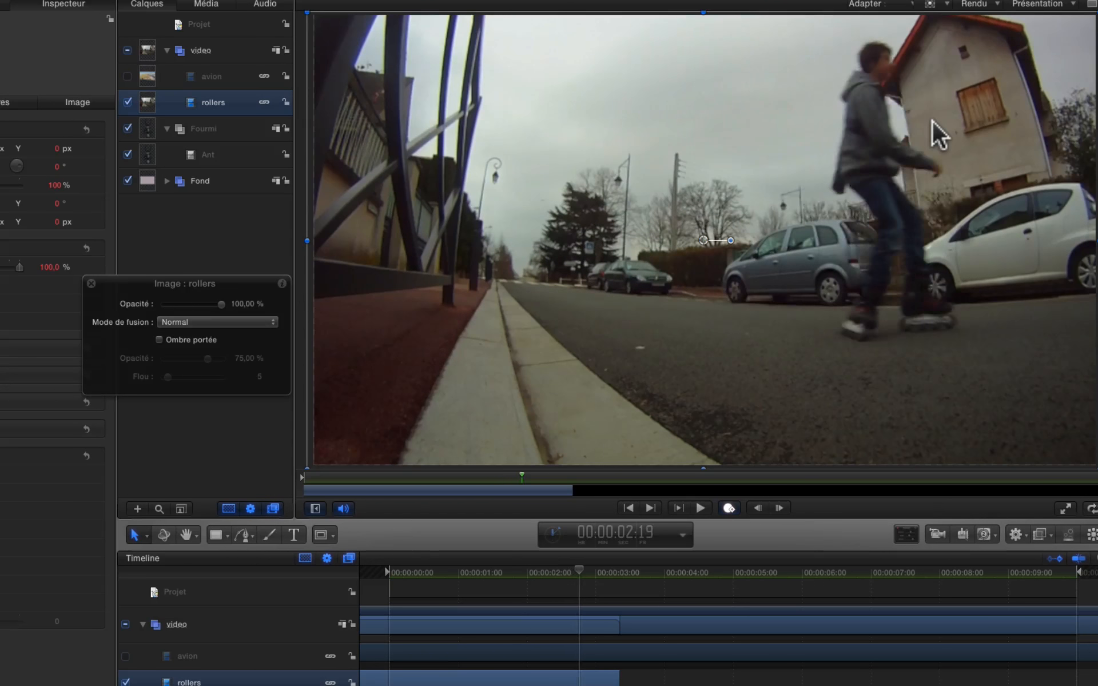
key("Right")
key("Right")
key("Right")
key("Right")
key("Right")
key("Right")
key("Right")
key("Right")
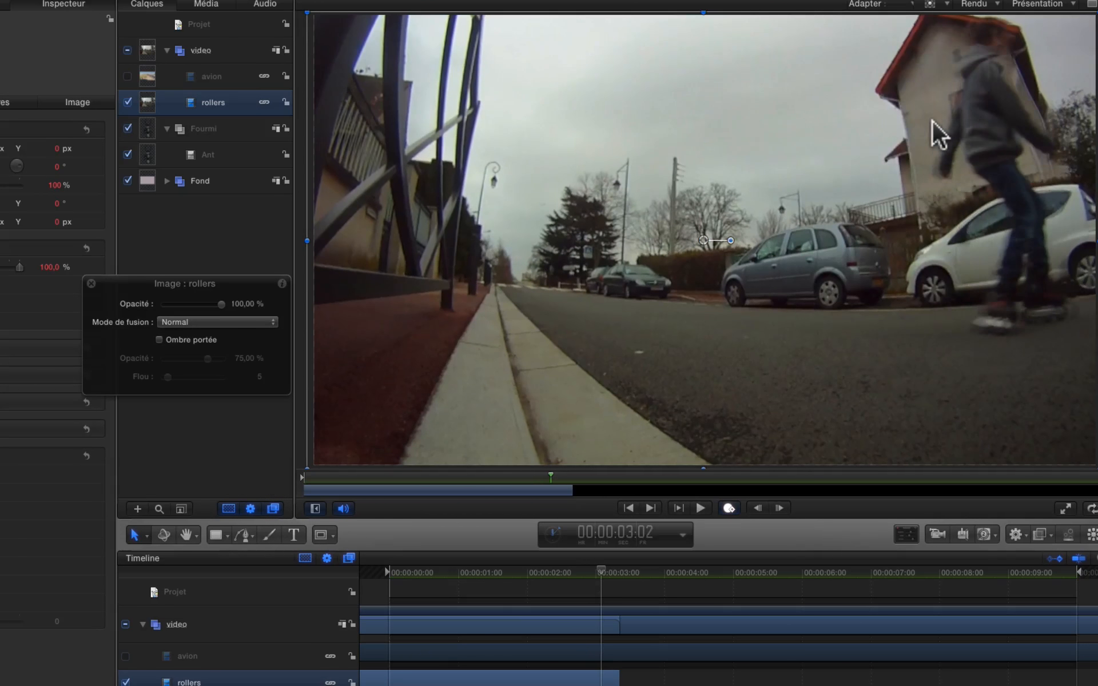
key("Left")
key("Left")
key("Left")
key("Left")
key("Left")
key("Left")
key("Left")
key("Left")
key("Left")
key("Left")
key("Left")
key("Left")
key("Left")
key("Left")
key("Left")
key("Left")
key("Left")
key("Left")
key("Left")
key("Left")
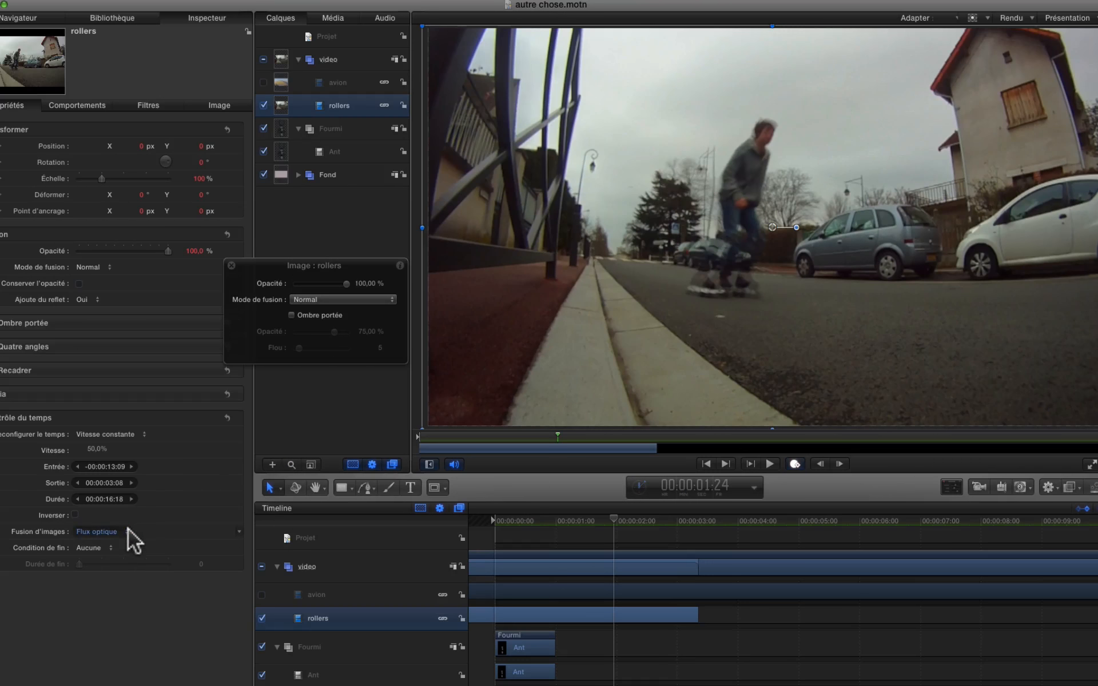
- Review the Fusion d'images options, replay the rollers clip from the start, and scrub to 00:00:01:22
left_click(128, 530)
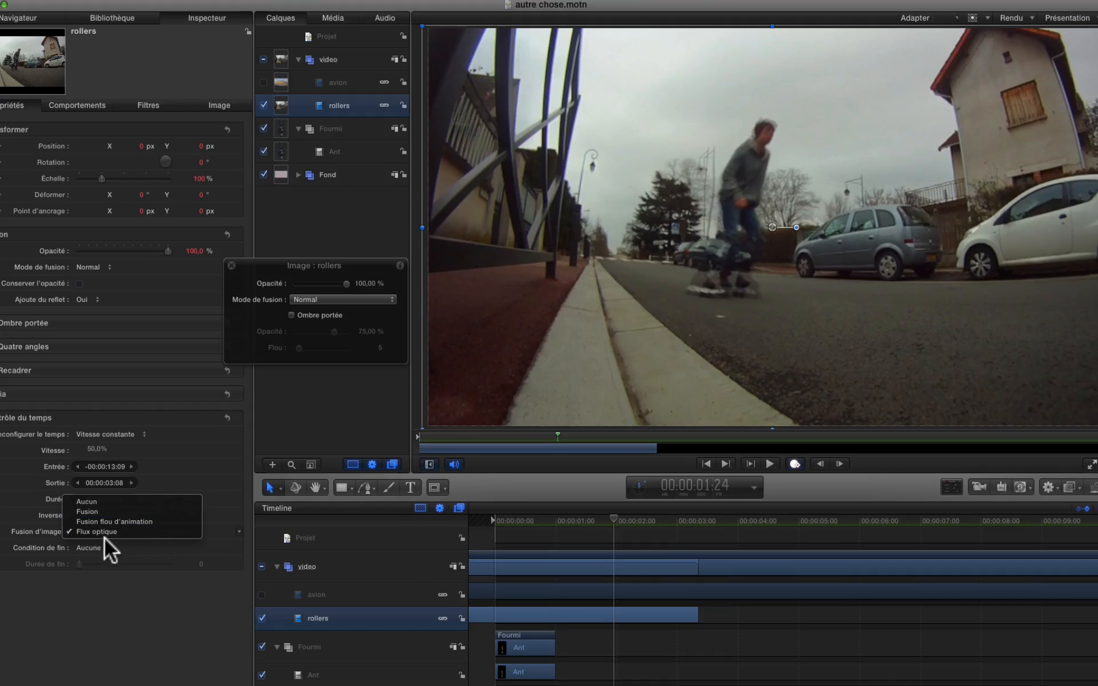
left_click(544, 523)
left_click(516, 522)
key("space")
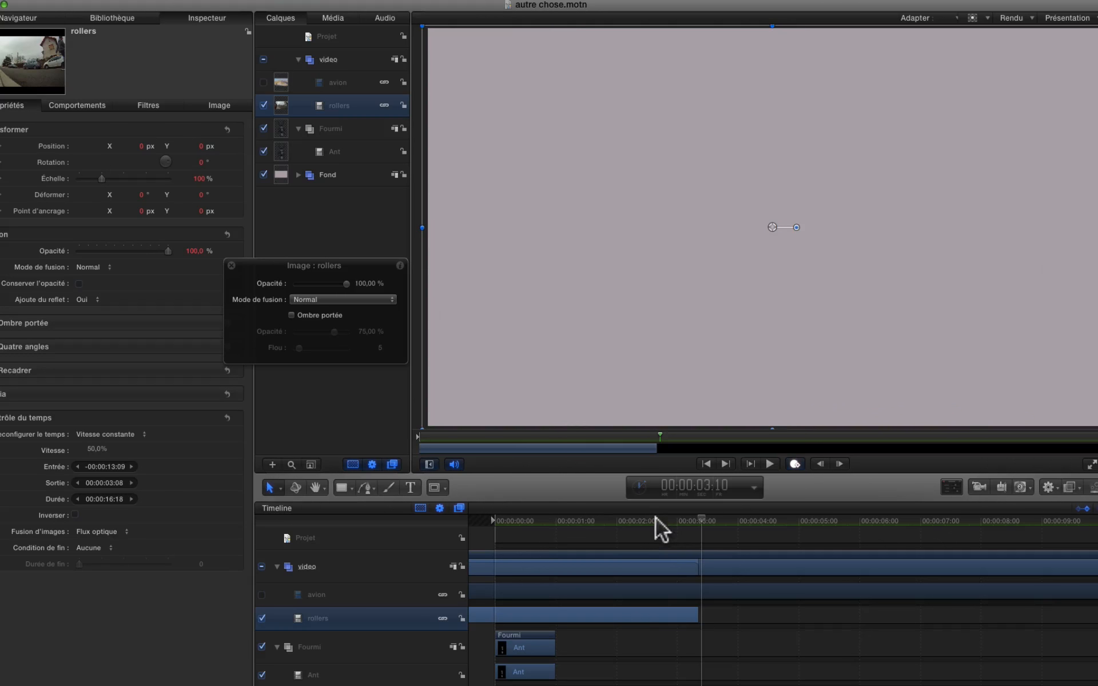
left_click_drag(544, 521, 608, 521)
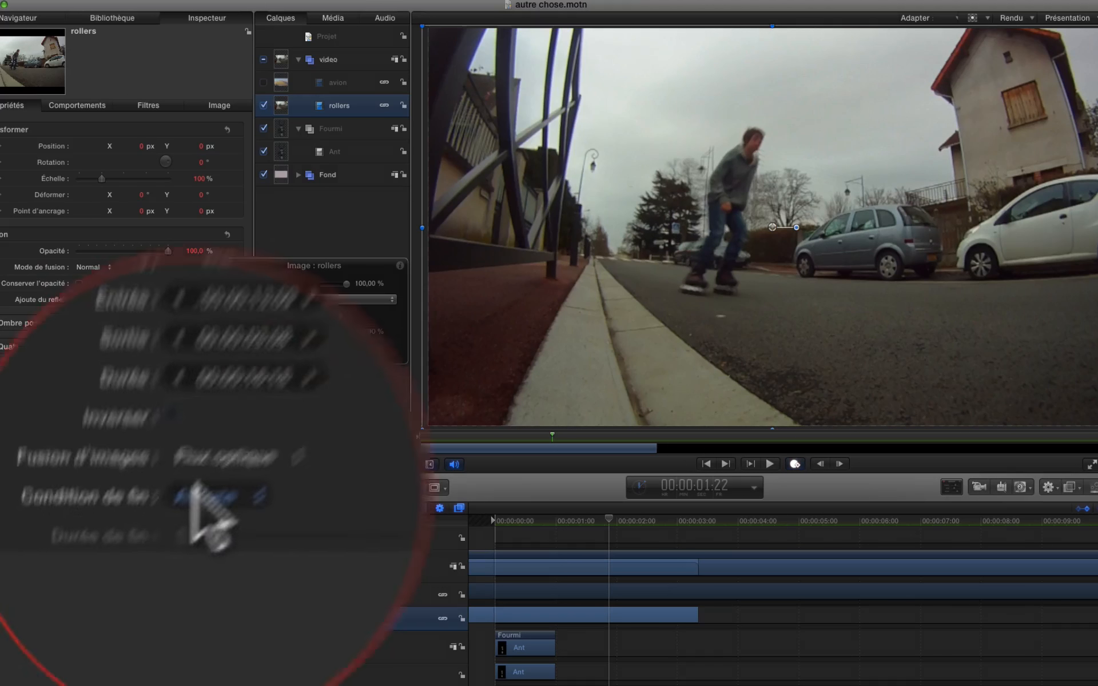
- Set the rollers clip's Condition de fin to Suspendre with a Durée de fin of 35 frames
left_click(226, 449)
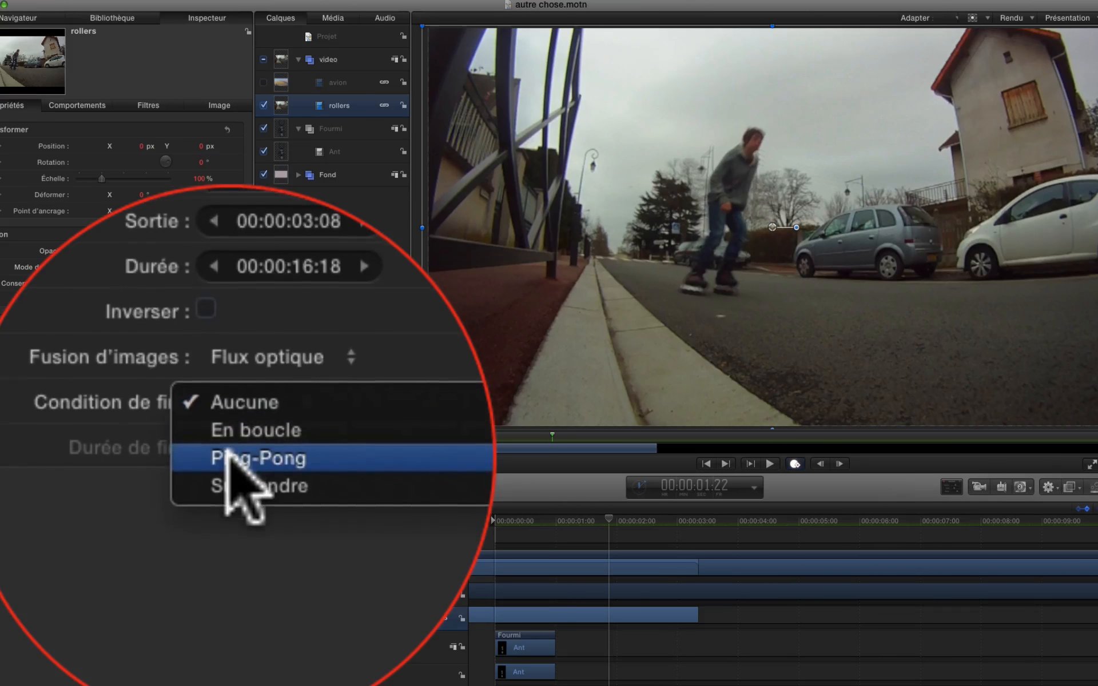
left_click(78, 576)
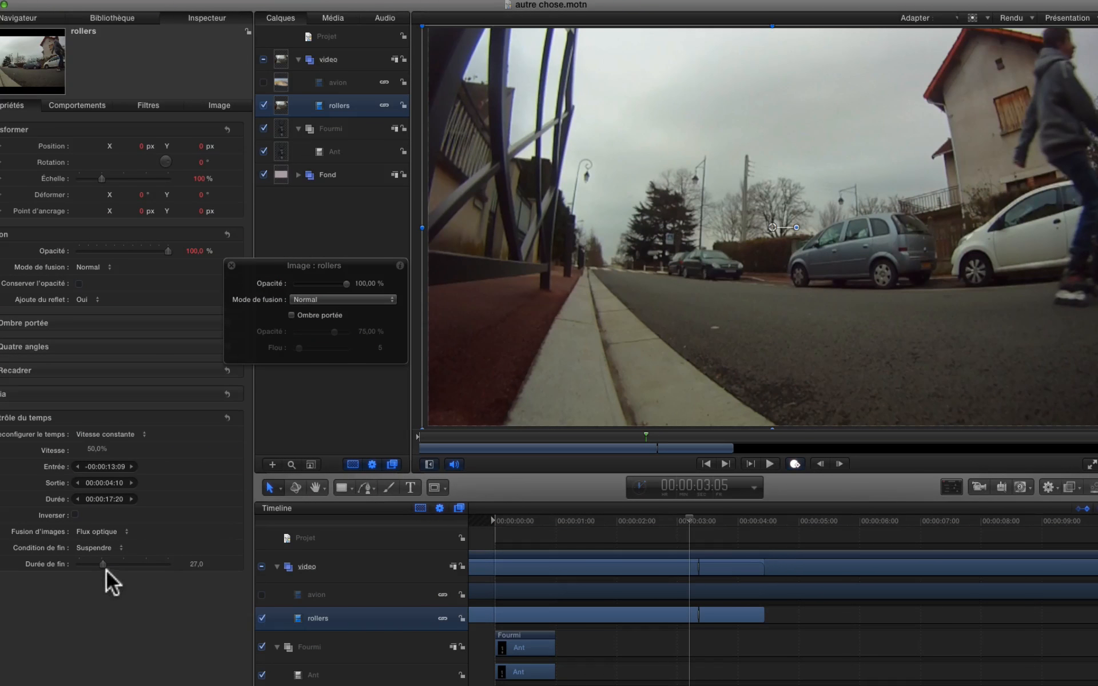
left_click_drag(104, 561, 112, 561)
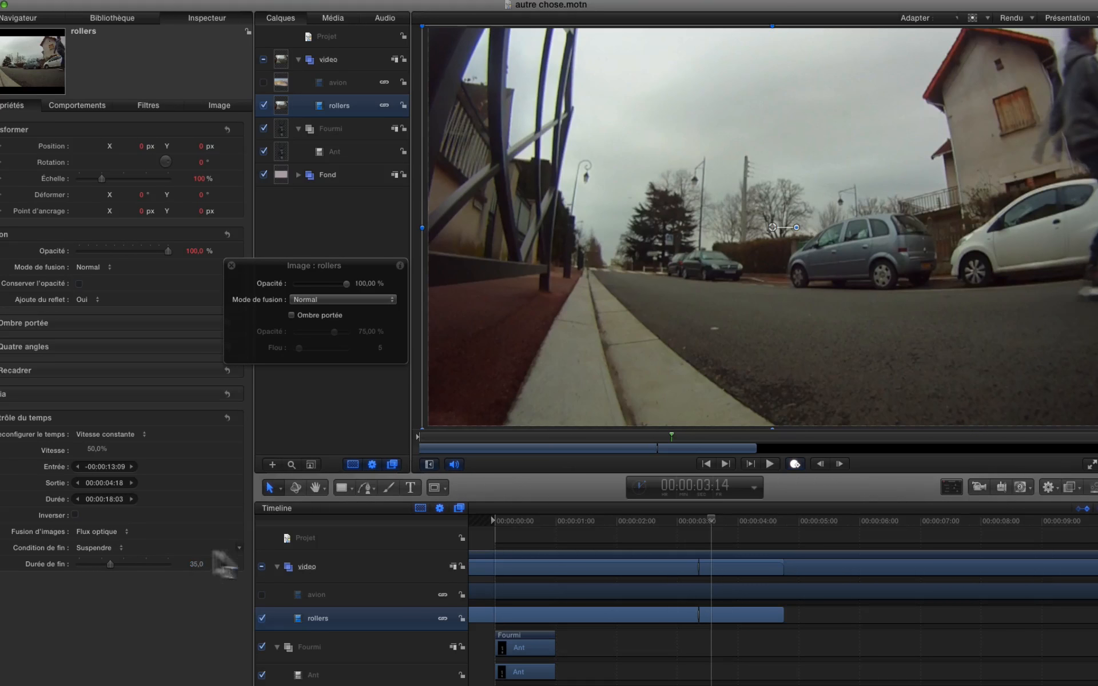
- Set Condition de fin to Ping-Pong and extend the end of the rollers clip to 00:00:05:11
left_click(103, 548)
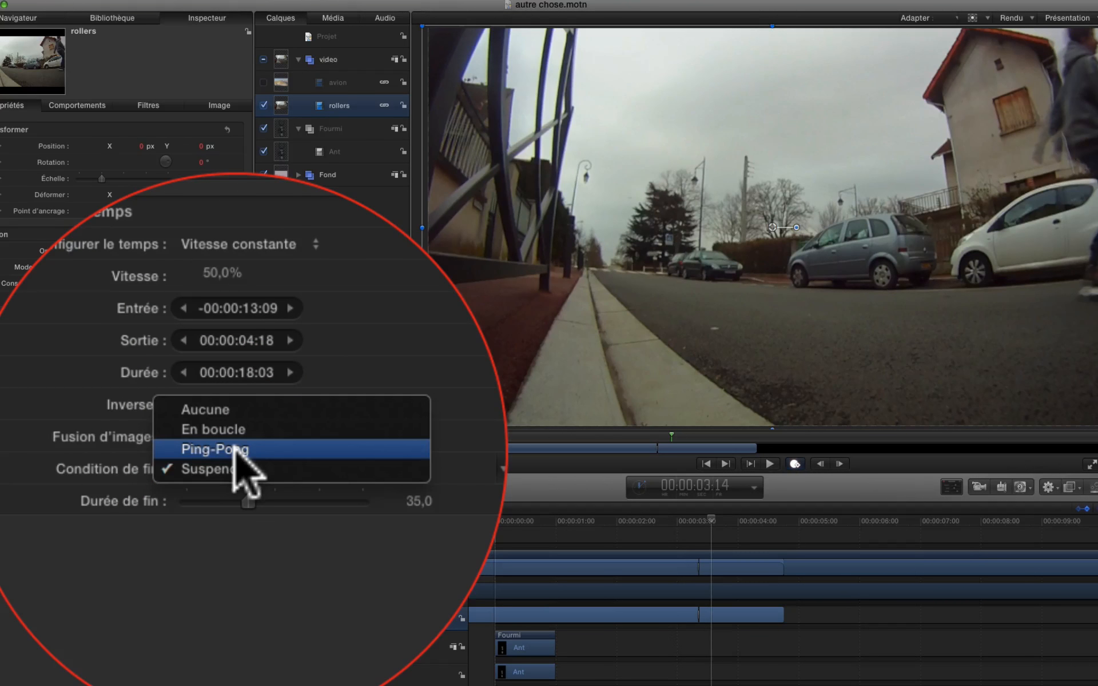
left_click(104, 540)
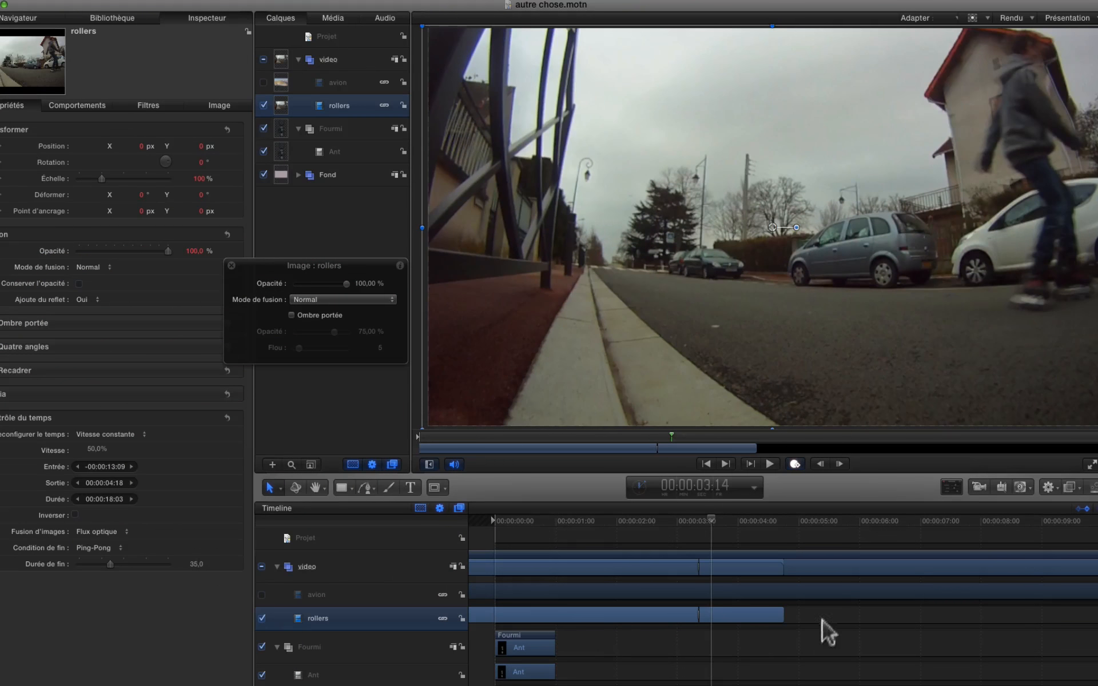
left_click_drag(780, 611, 824, 626)
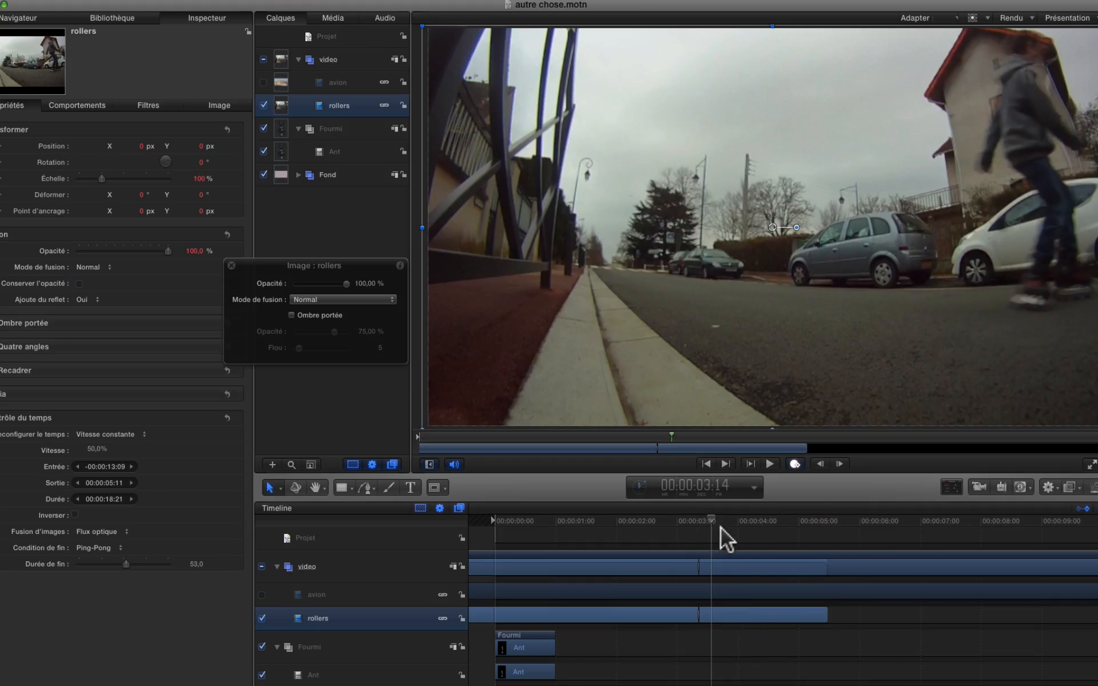
- Play the rollers clip from 00:00:00:00 to check its ping-pong ending
left_click_drag(715, 529, 492, 550)
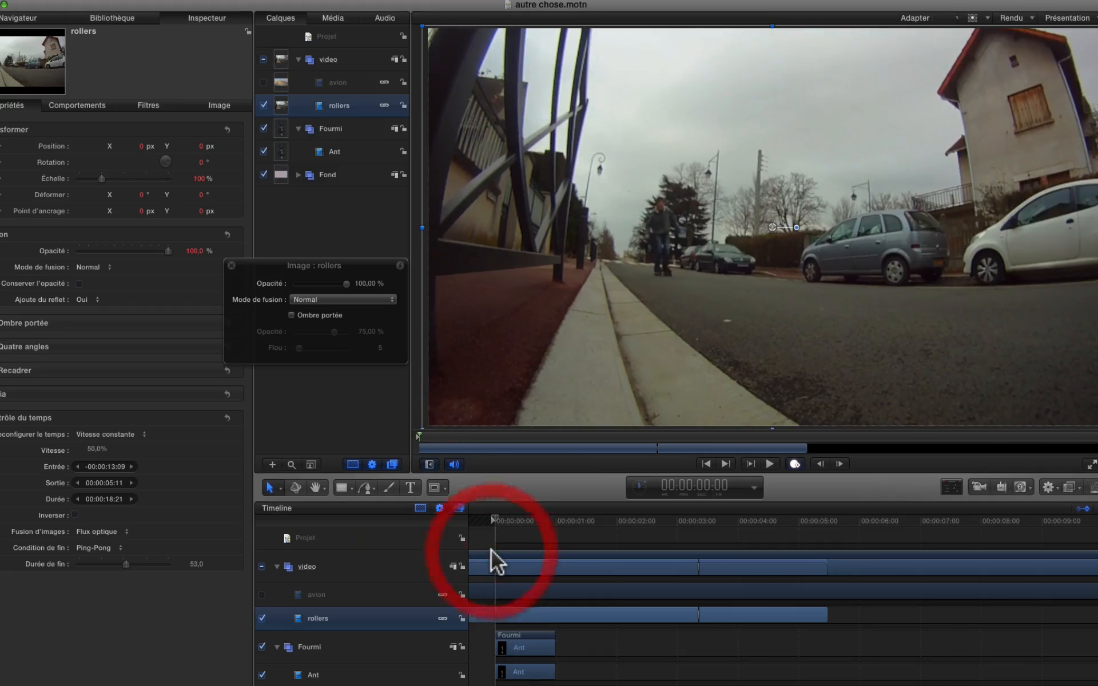
key("space")
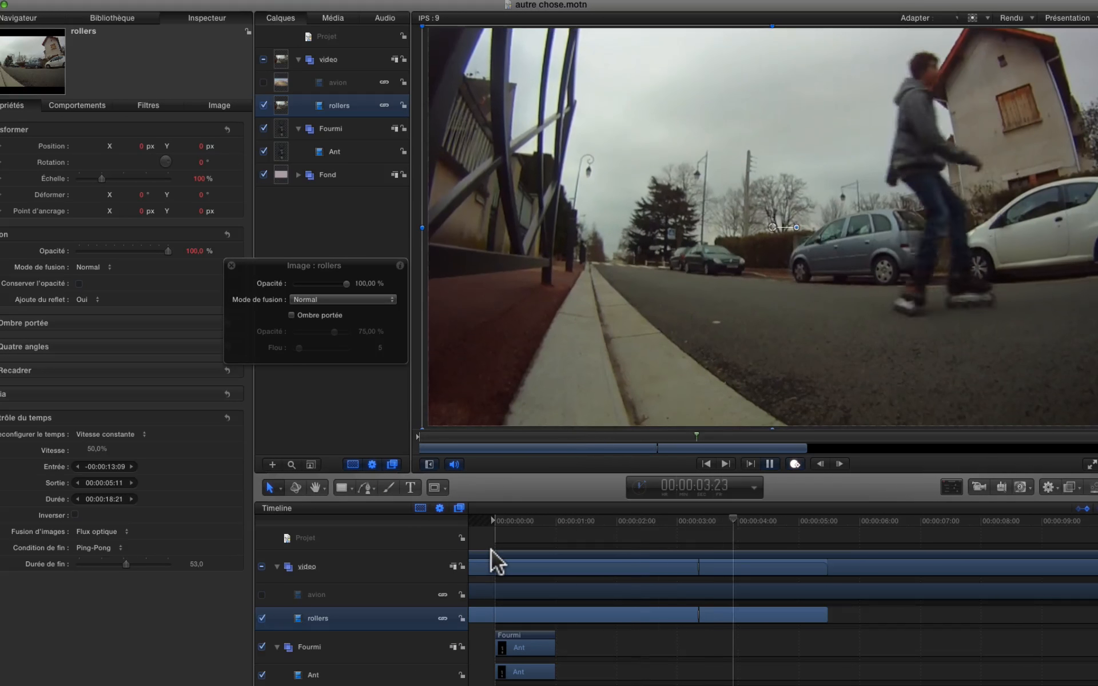
key("space")
- Extend the end of the rollers clip to 00:00:08:19 and set Condition de fin to En boucle
left_click_drag(827, 615, 1028, 615)
left_click(93, 548)
left_click(93, 538)
left_click(94, 548)
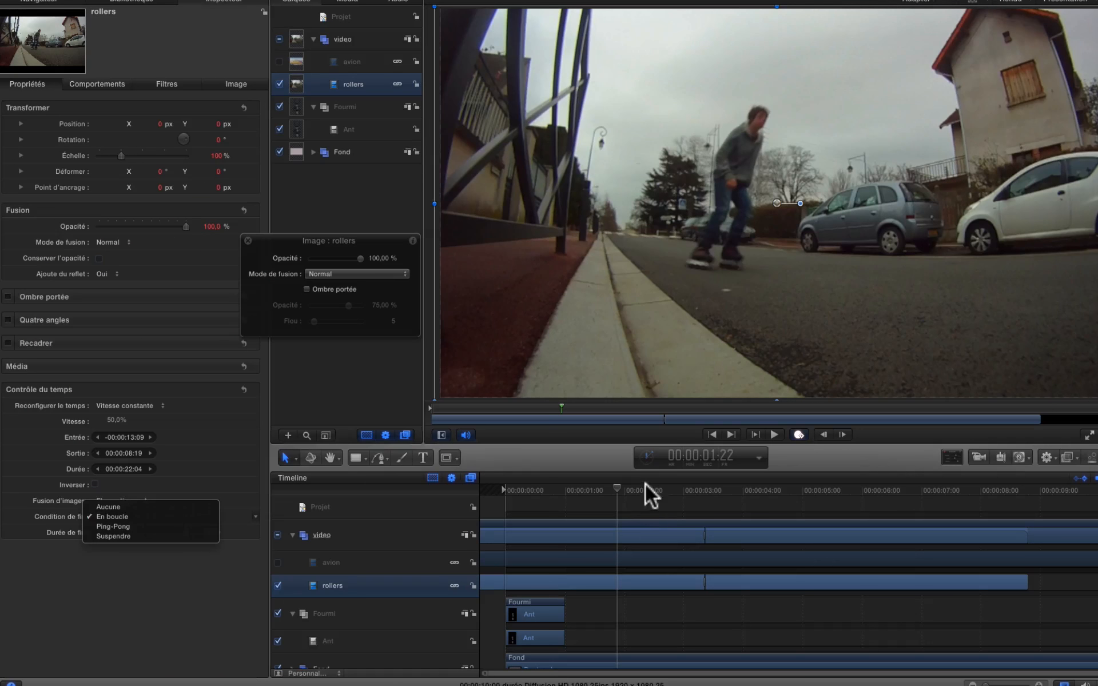